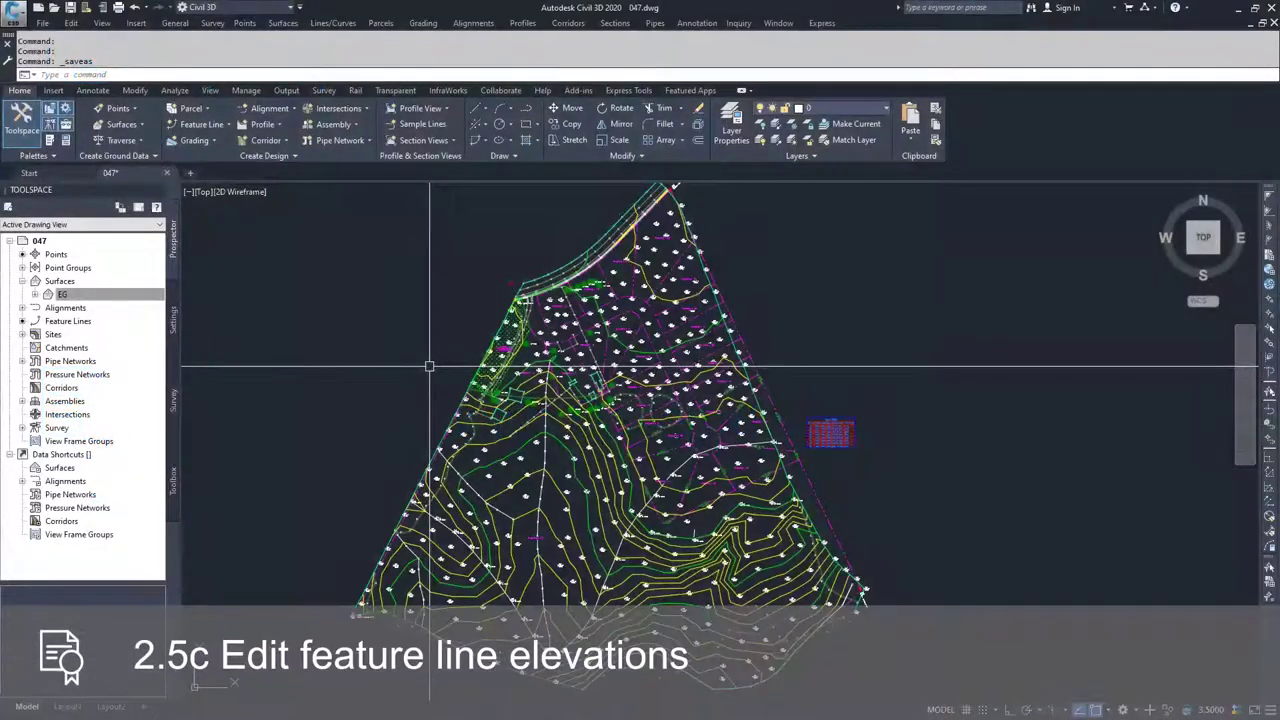
Zoom in on the site and select feature line Feature 2 along the property boundary.
scroll(430, 367, "up", 5)
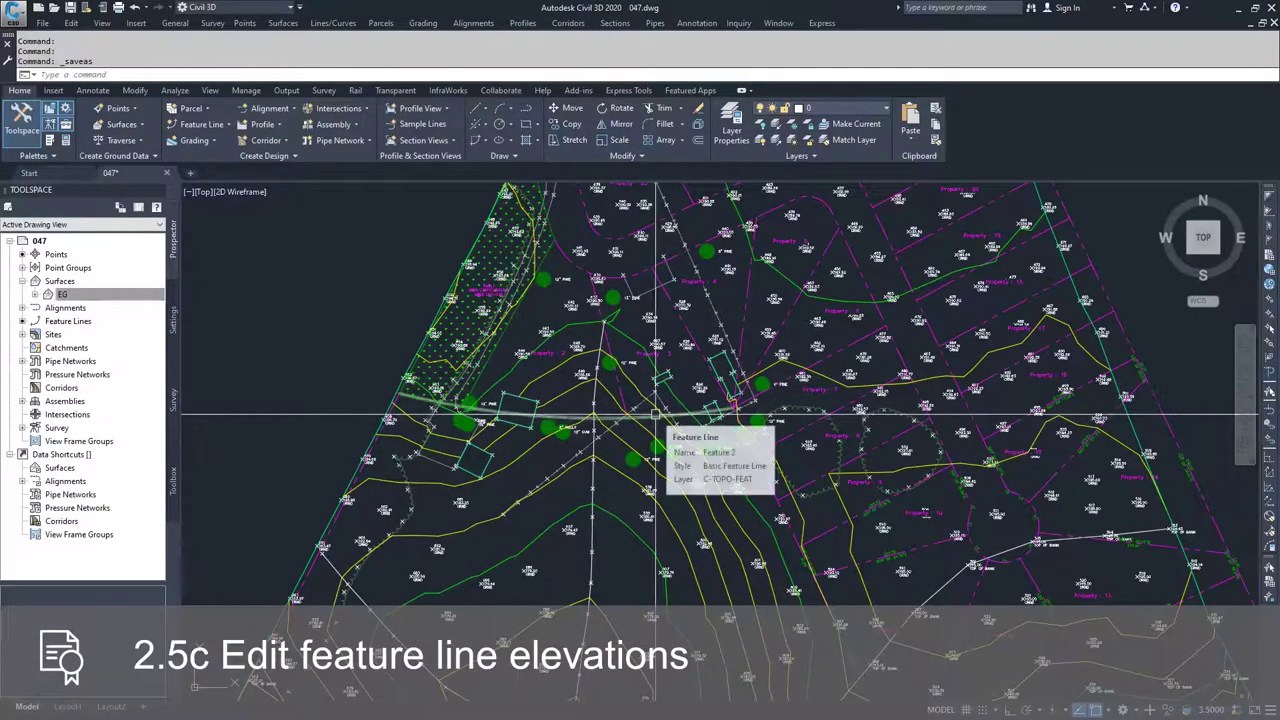
left_click(655, 413)
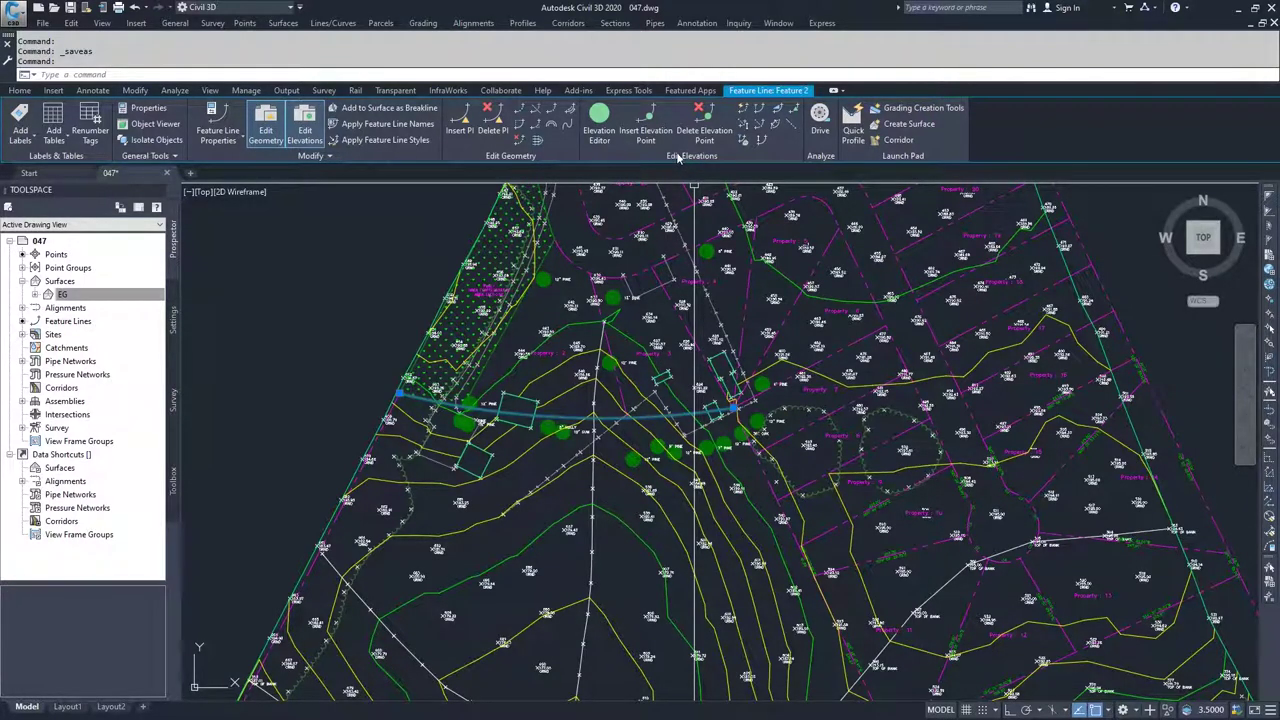
Check Feature 2's two stations, both at 0.000' elevation, in the Elevation Editor, then close it.
left_click(600, 118)
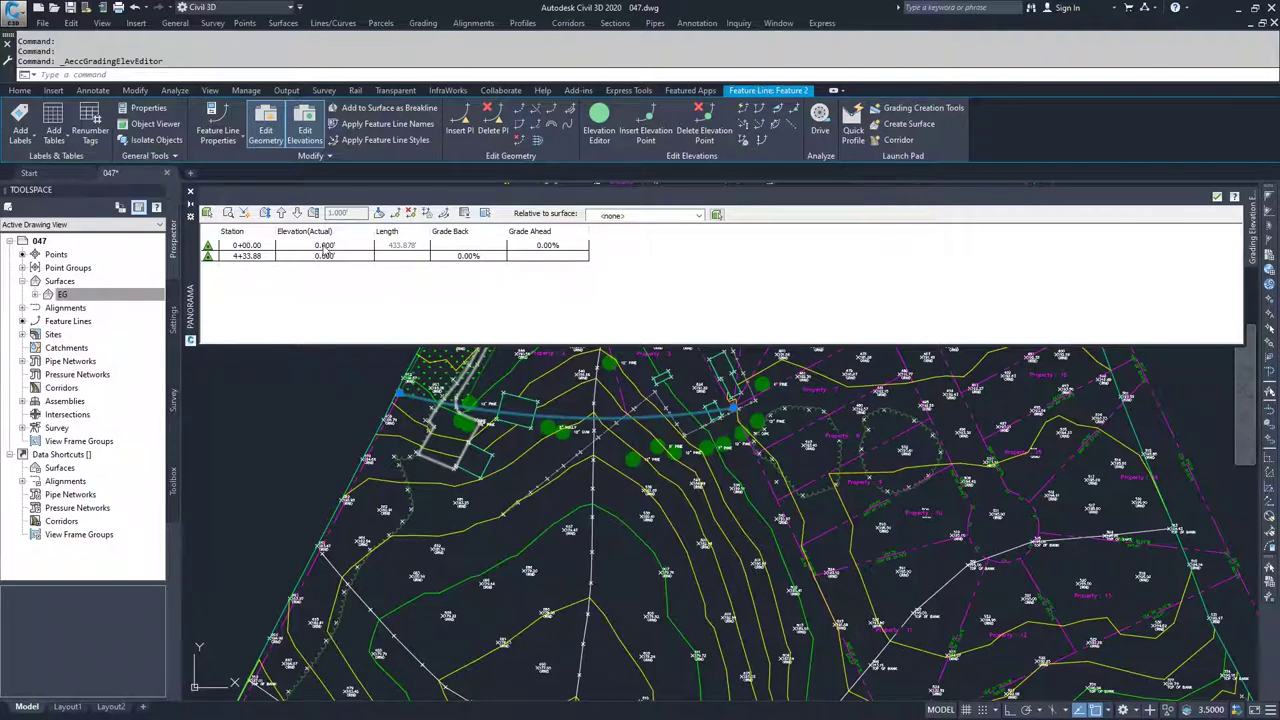
left_click(1217, 197)
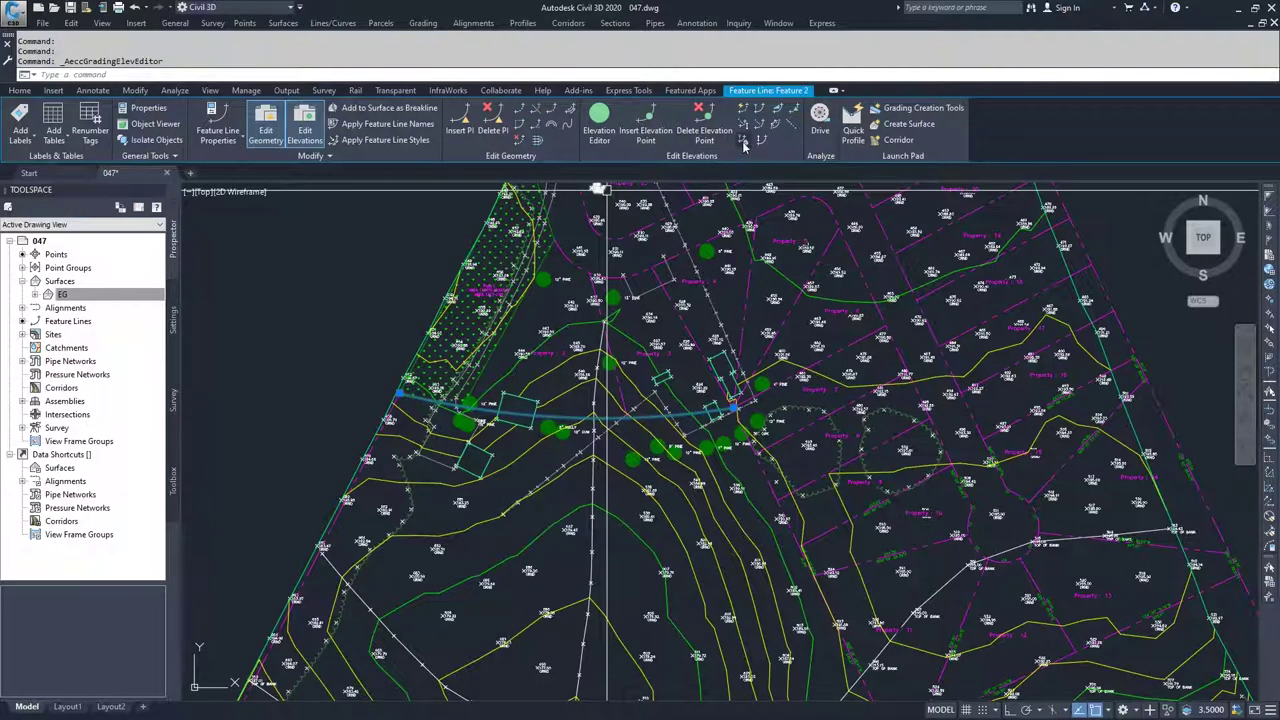
Bring up the Set Elevations from Surface dialog for Feature 2.
left_click(744, 146)
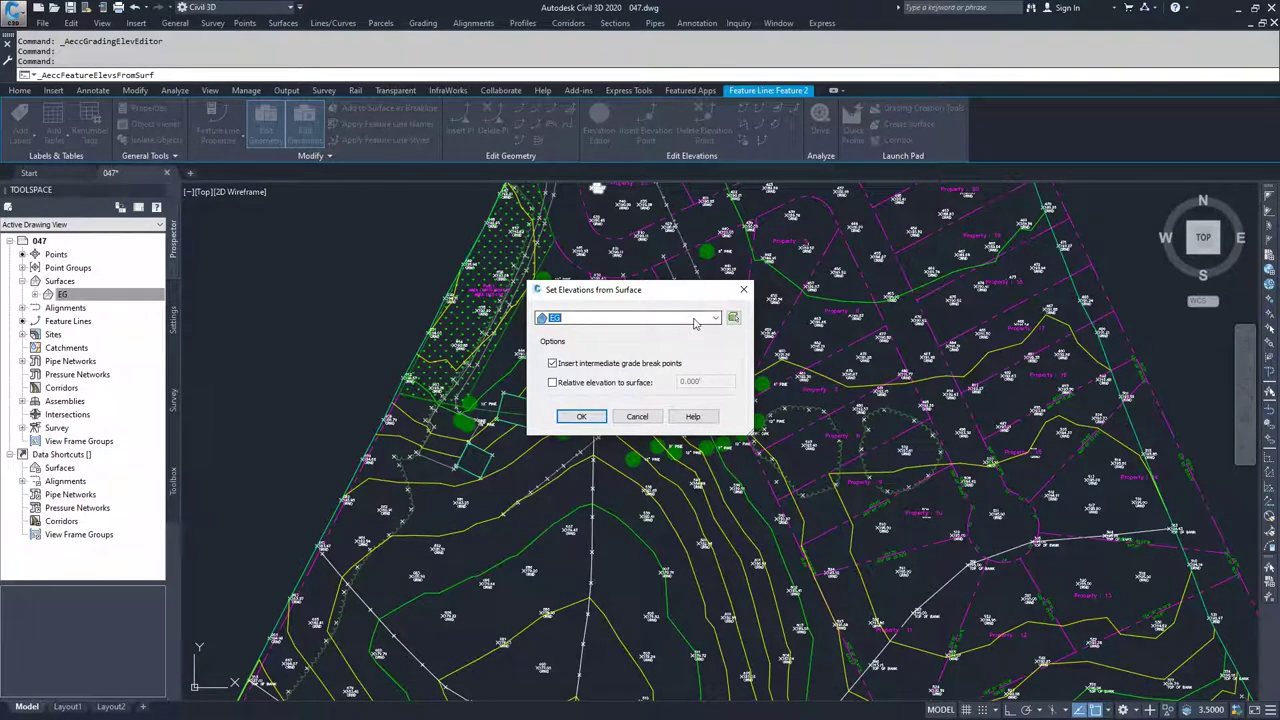
Choose the EG surface, keep intermediate grade break points on, and accept the settings.
left_click(715, 318)
left_click(566, 332)
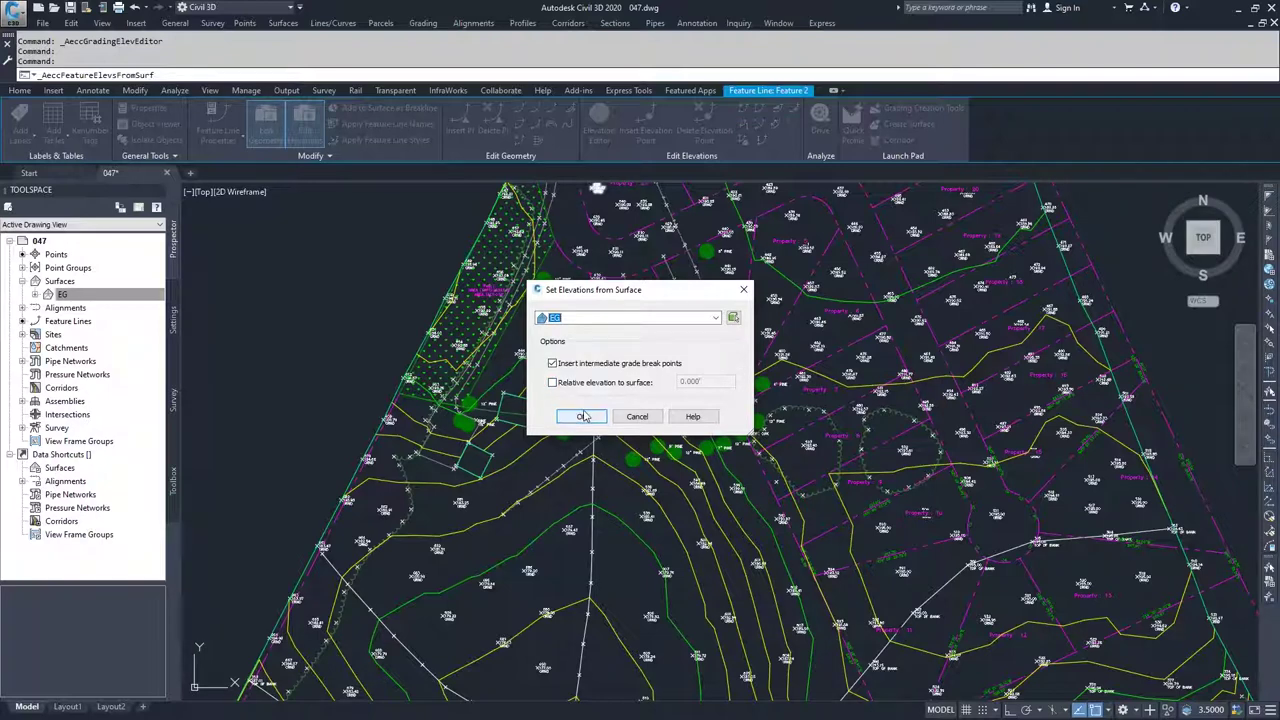
left_click(586, 422)
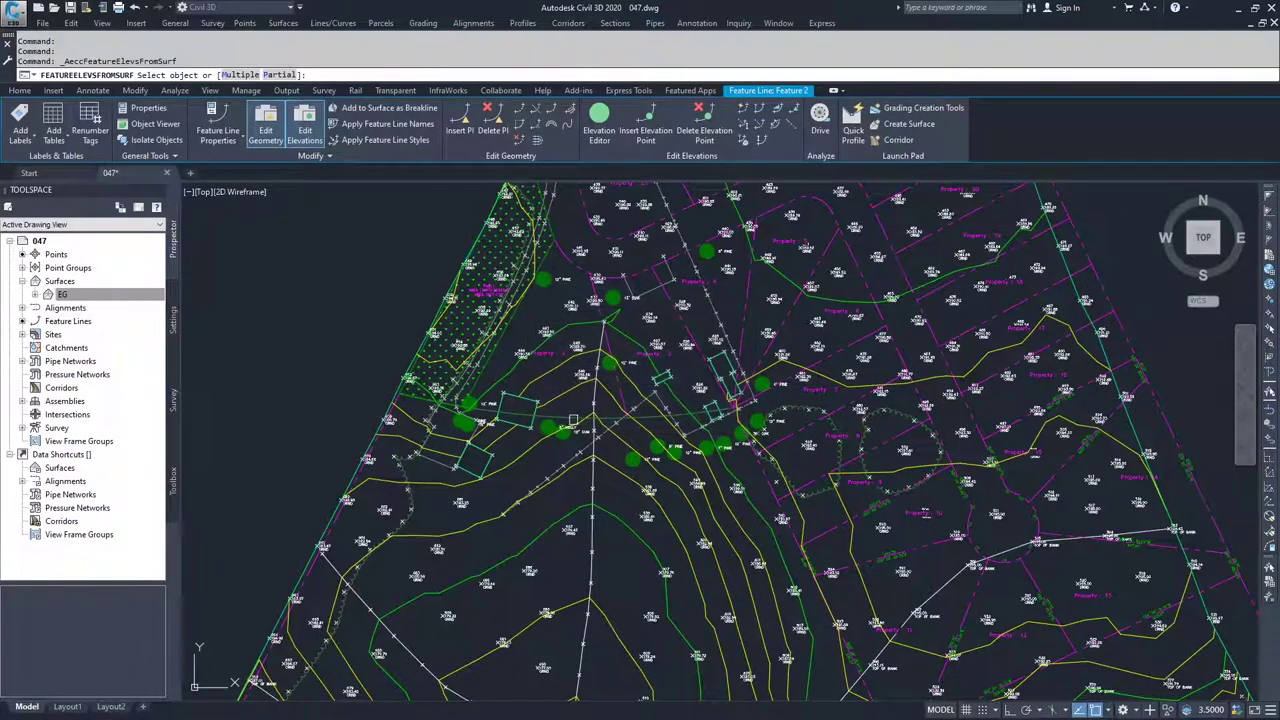
Drape Feature 2 on EG so its elevations run from 183.714' to 191.914'.
scroll(561, 424, "up", 3)
left_click(563, 421)
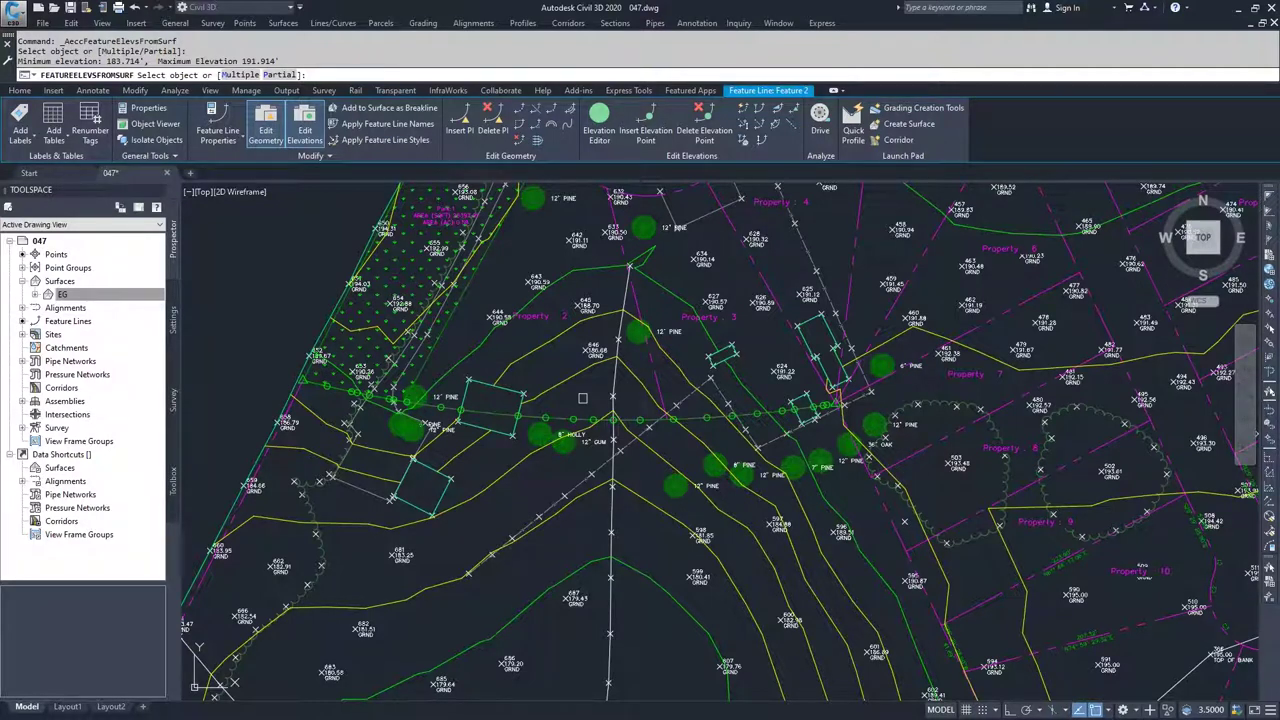
key("Return")
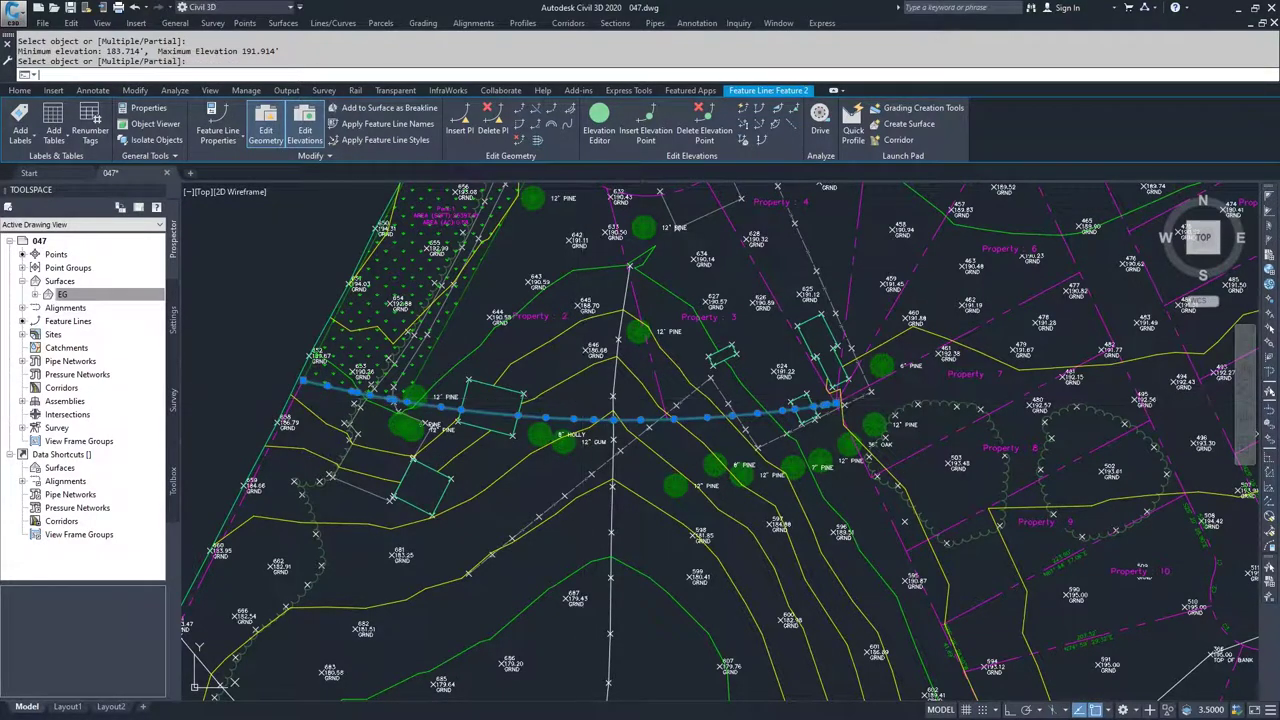
left_click(598, 120)
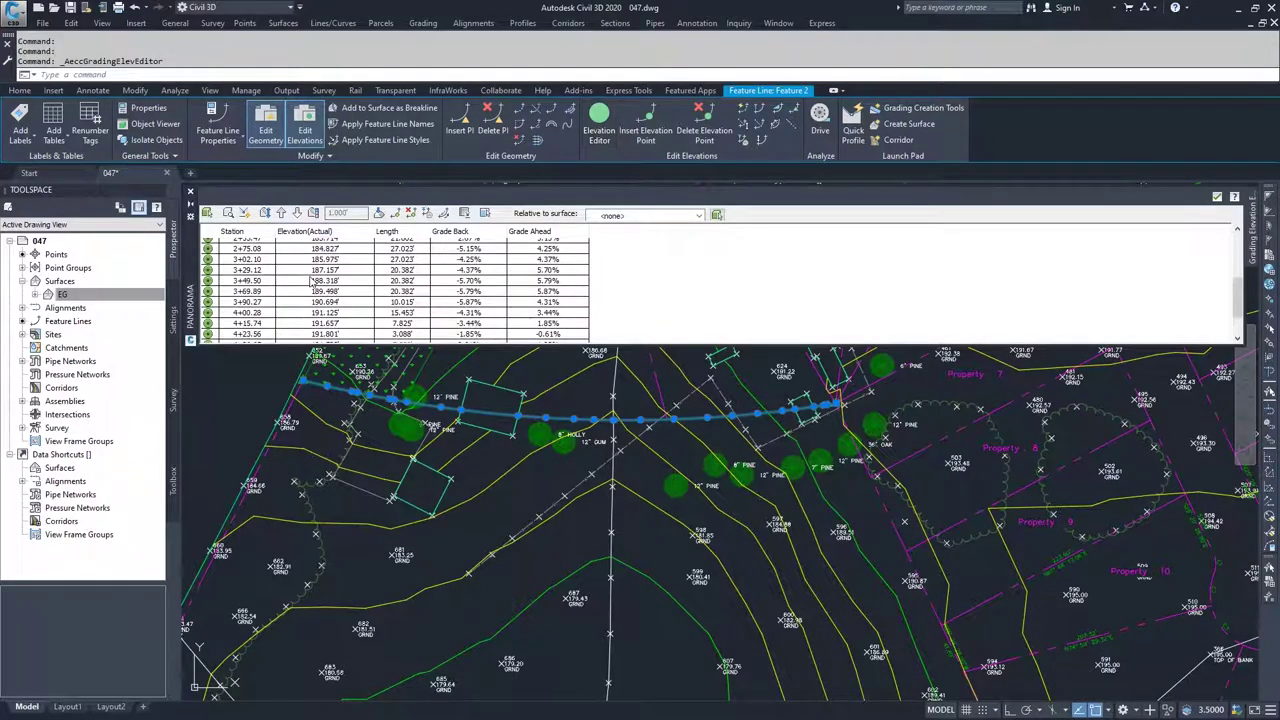
Review the draped station elevations from 0+00.00 to 4+33.88, then close the editor.
scroll(312, 283, "up", 2)
scroll(312, 283, "up", 4)
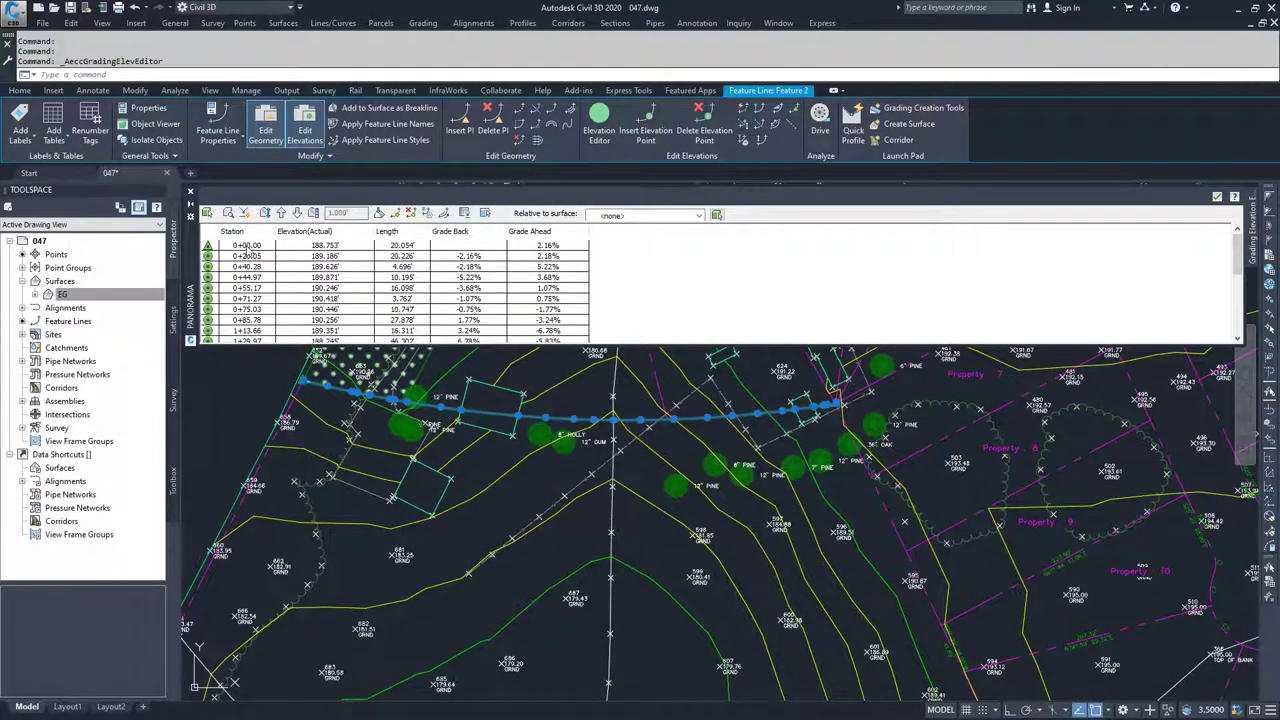
scroll(255, 295, "down", 10)
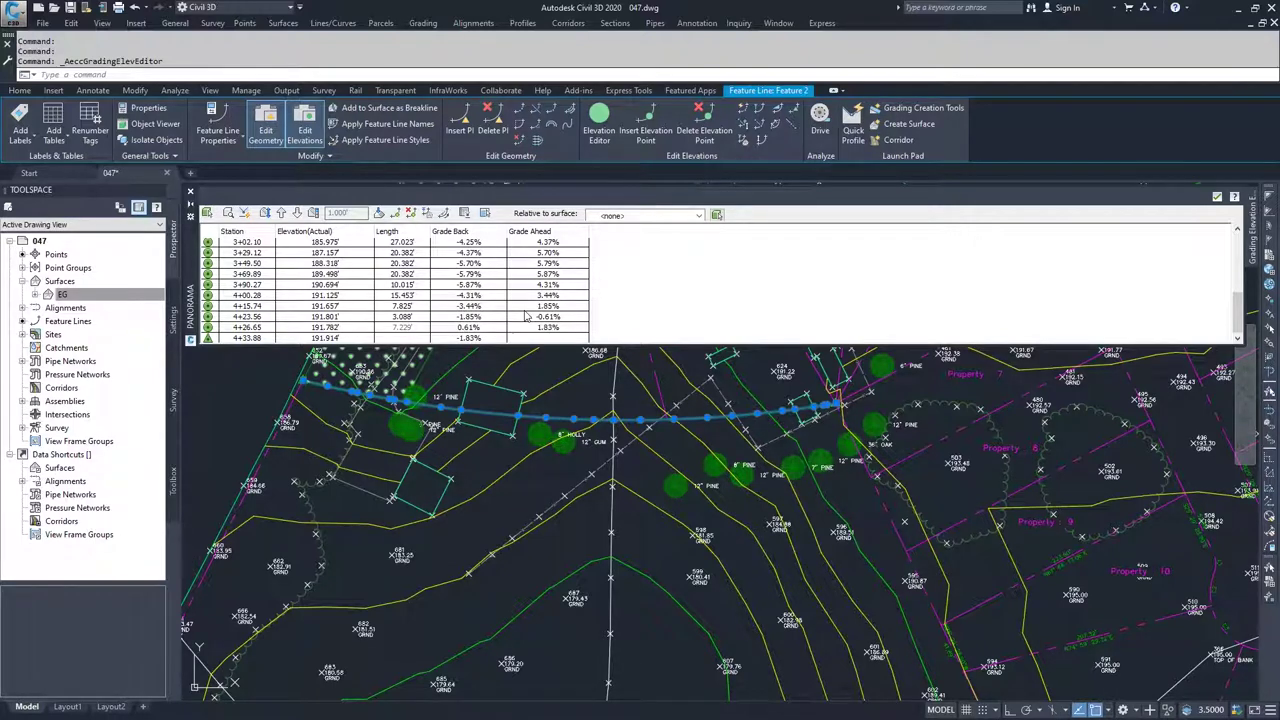
left_click(1217, 197)
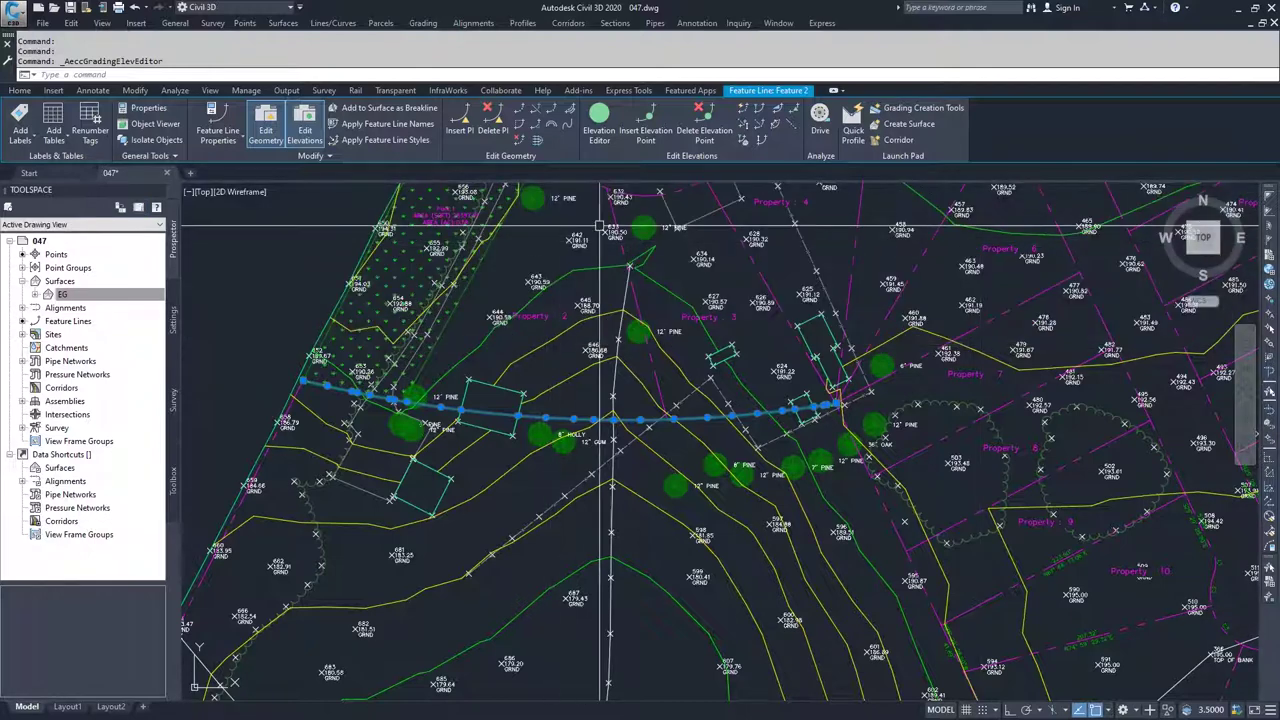
left_click(744, 110)
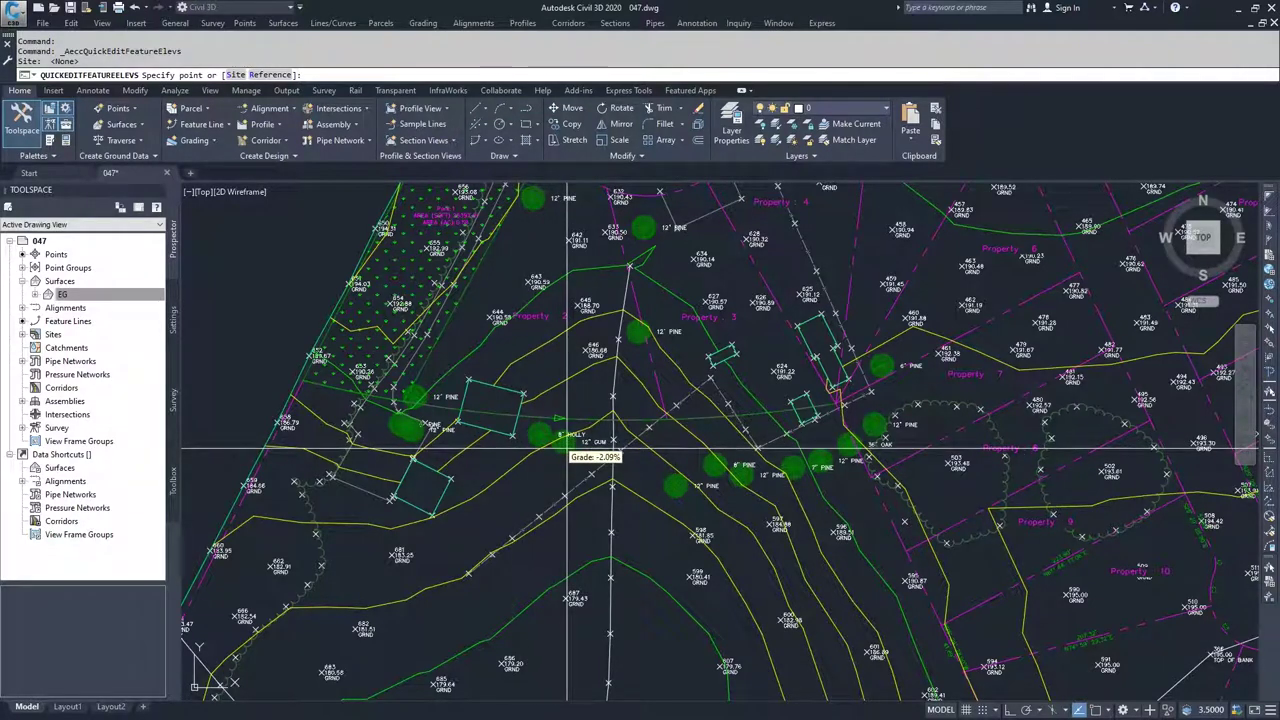
key("Escape")
left_click(520, 416)
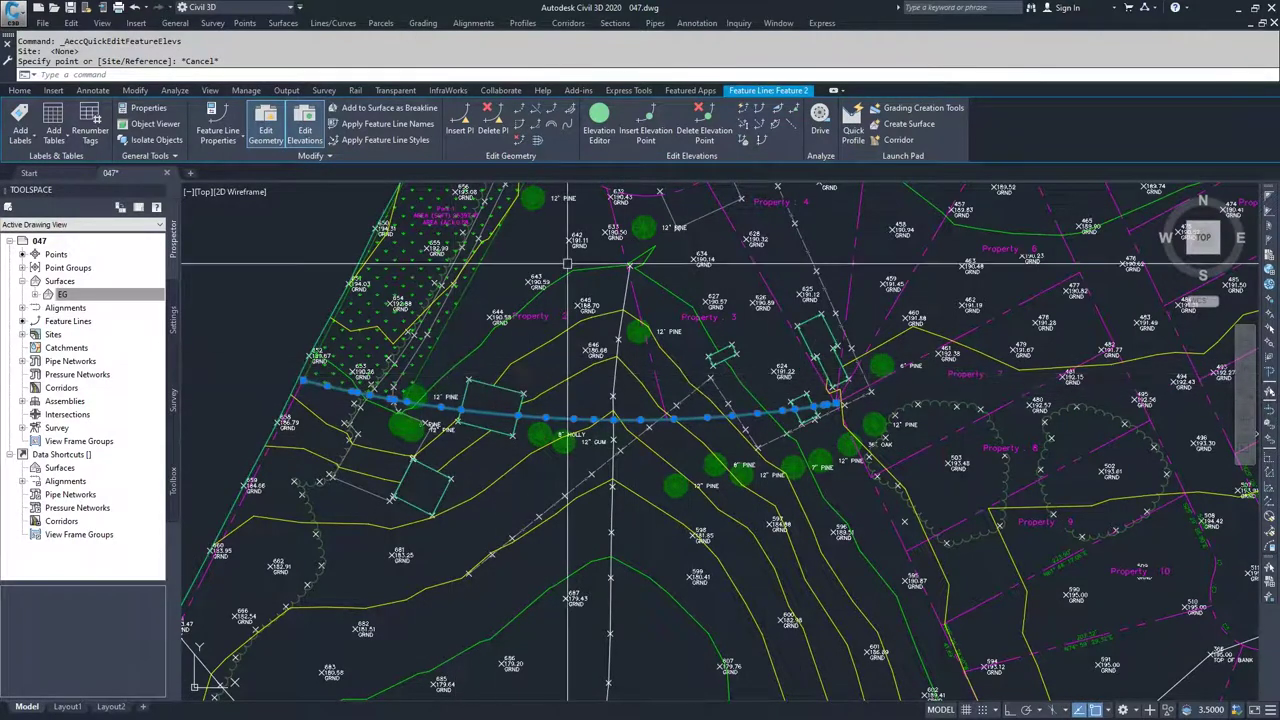
left_click(762, 110)
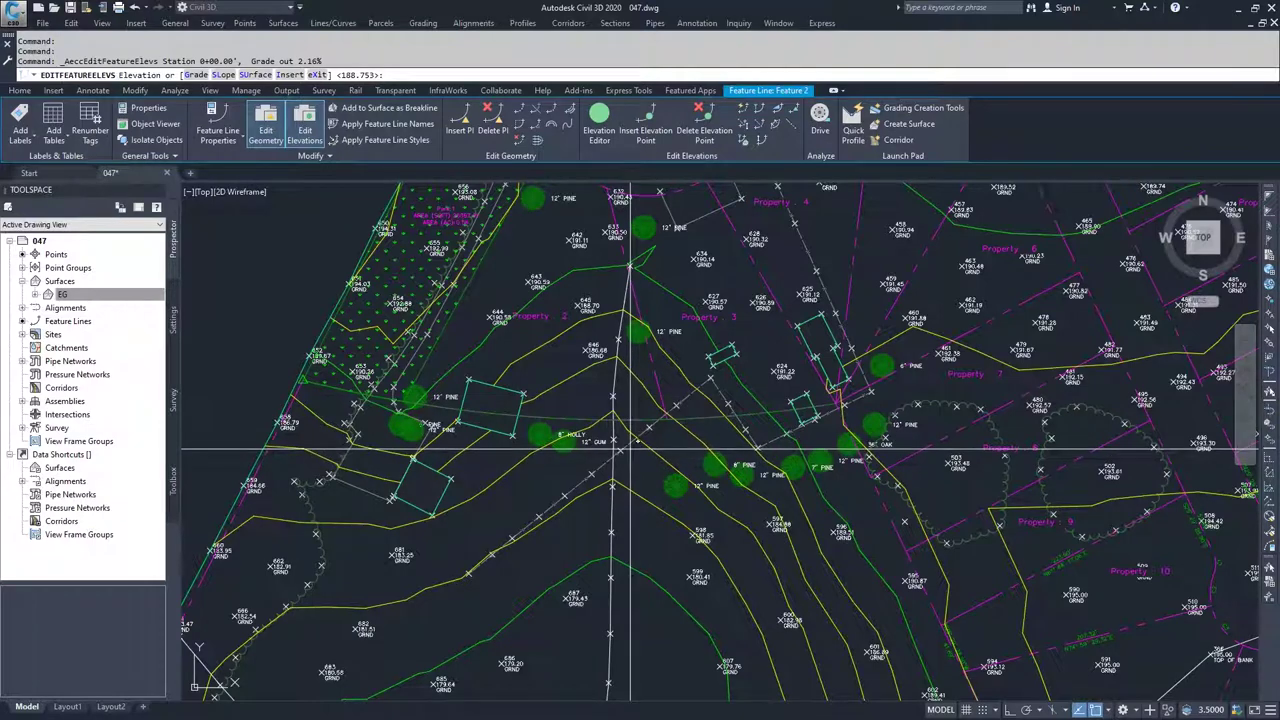
Leave the first vertex elevation at 188.753' unchanged and begin a grade between two points.
key("Escape")
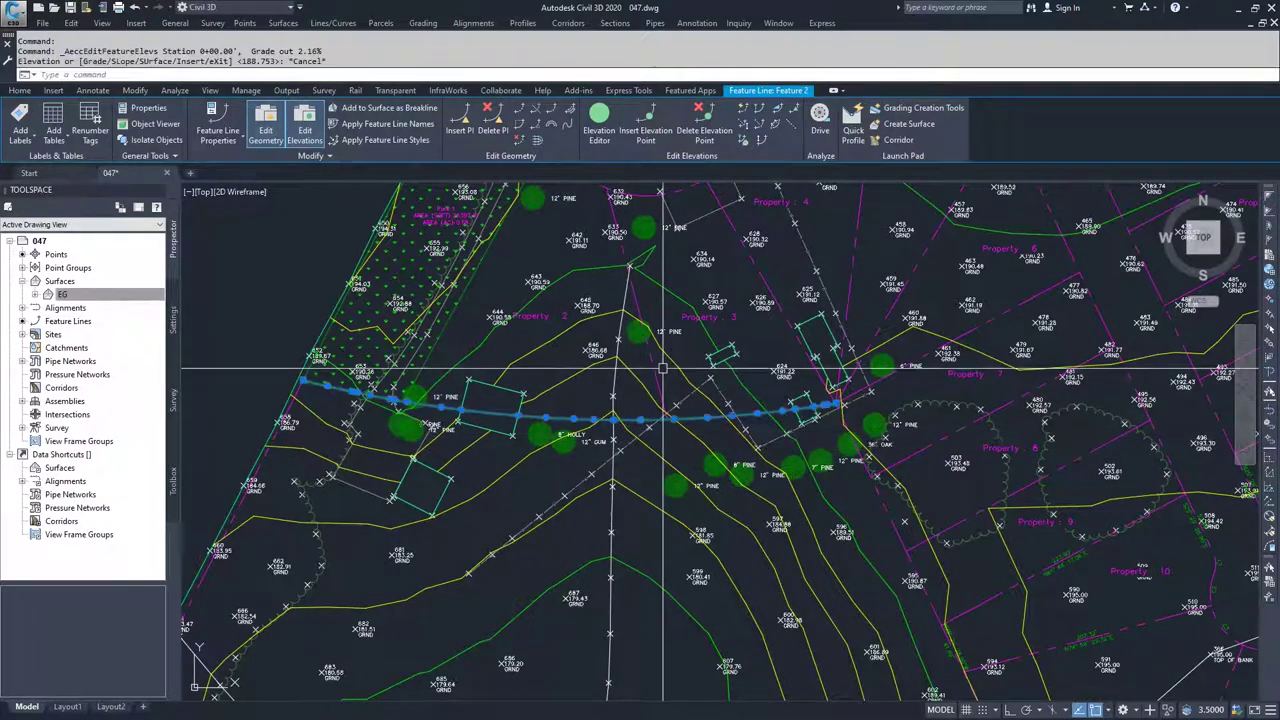
left_click(779, 111)
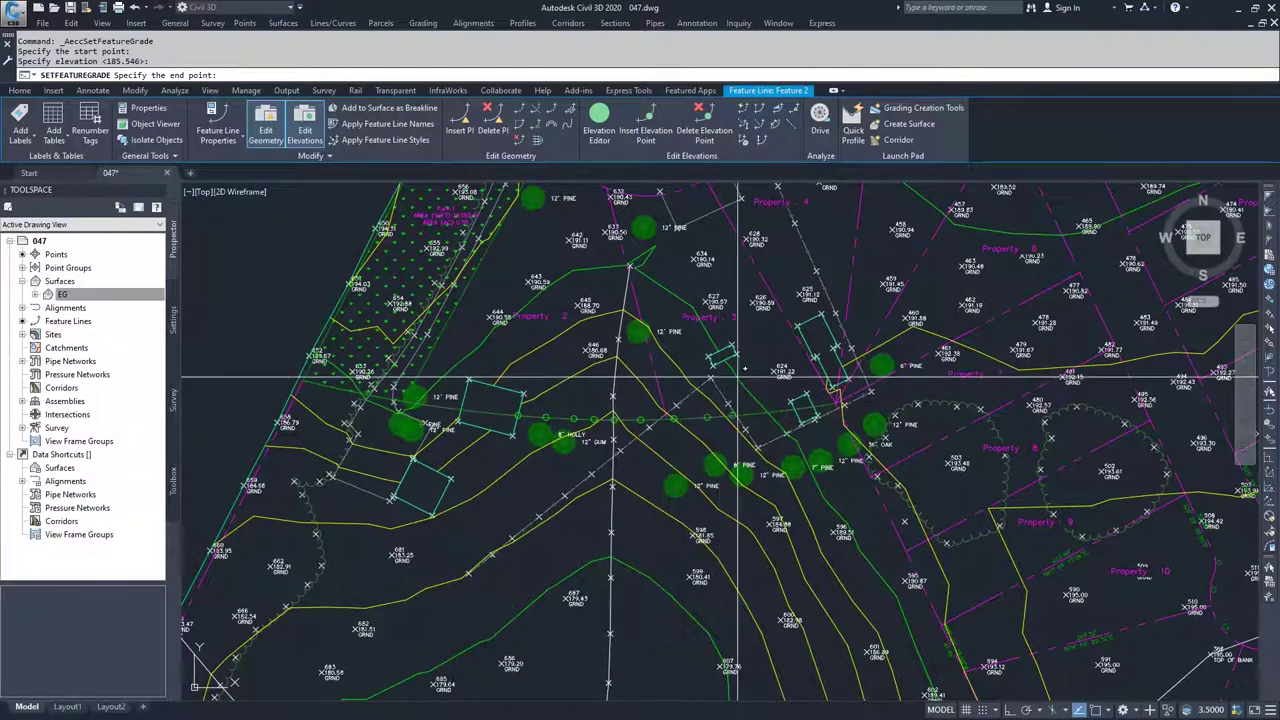
Abandon the grade-between-points edit and reselect Feature 2 with its elevations unchanged.
left_click(630, 392)
key("Escape")
key("Escape")
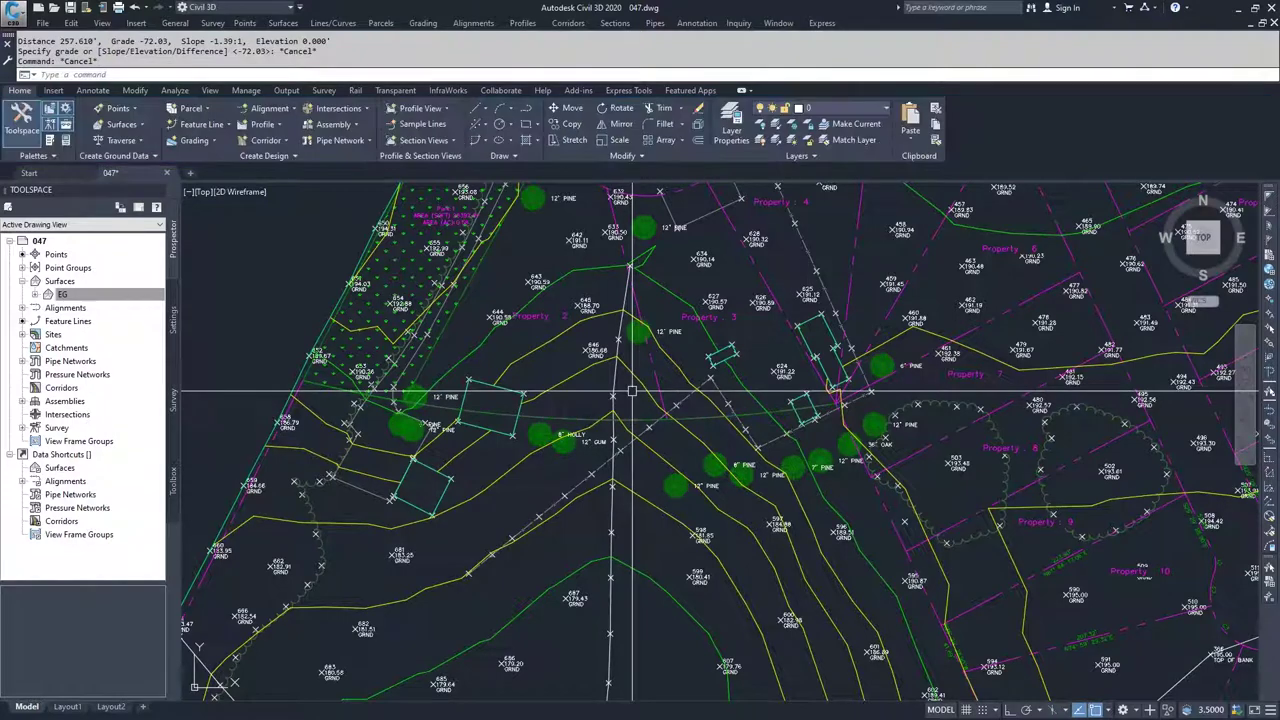
left_click(633, 420)
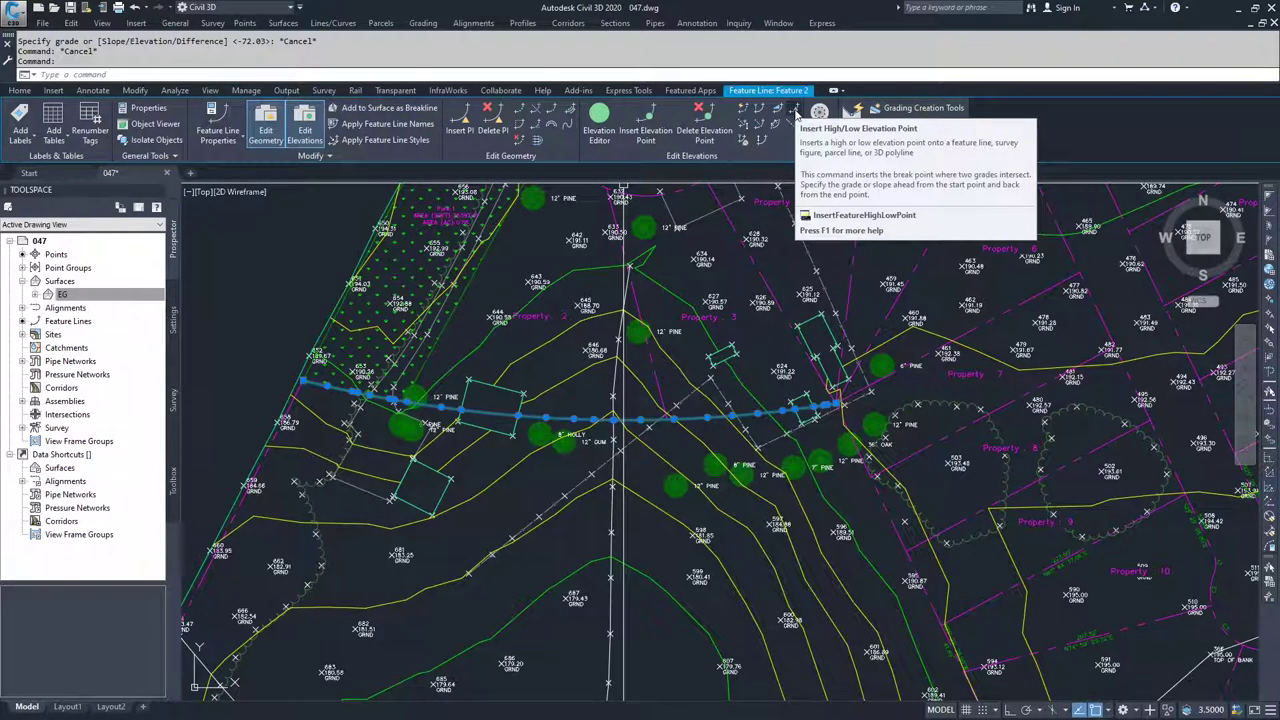
left_click(795, 113)
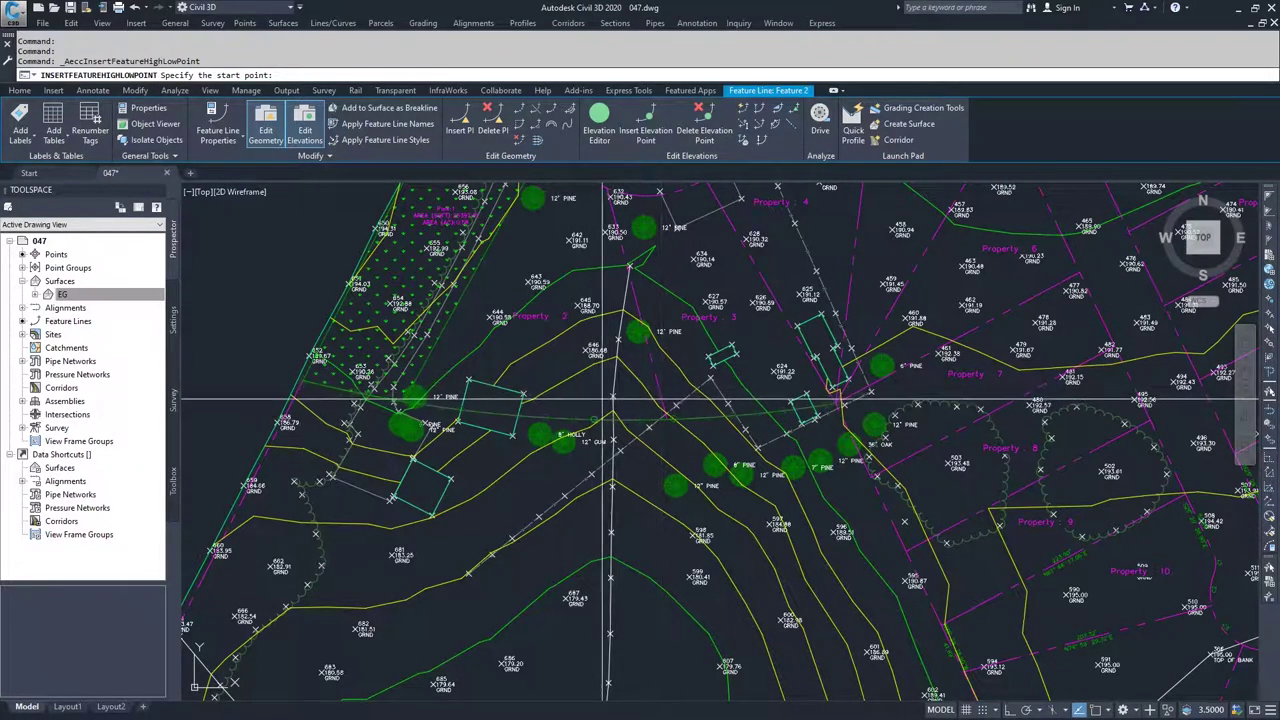
Insert a high point on Feature 2 with grade ahead 23 and grade back 15.
left_click(601, 397)
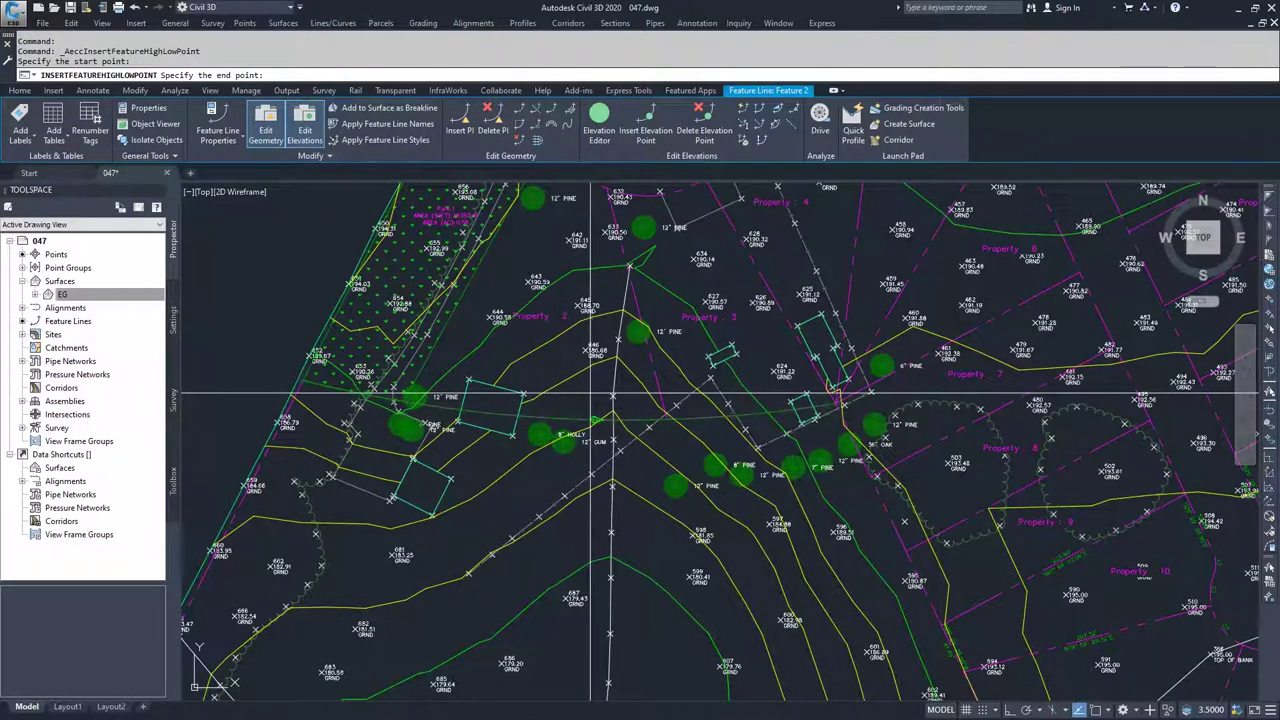
left_click(748, 407)
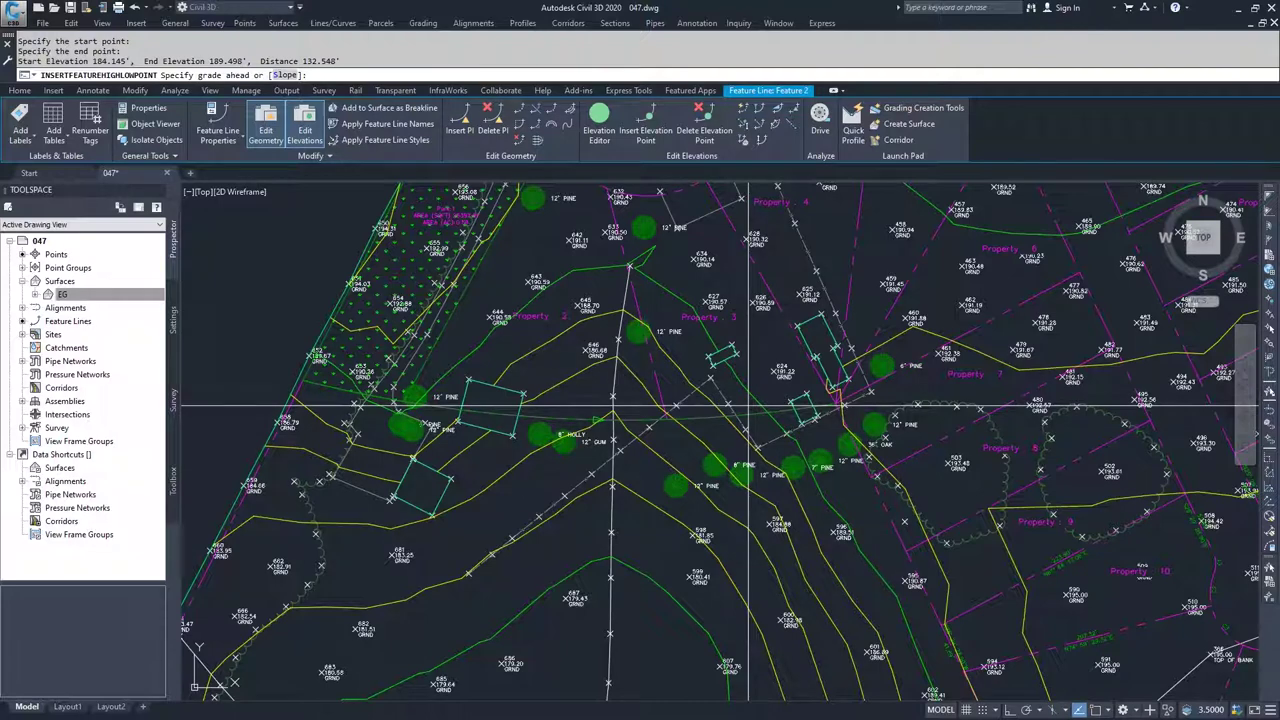
left_click(752, 407)
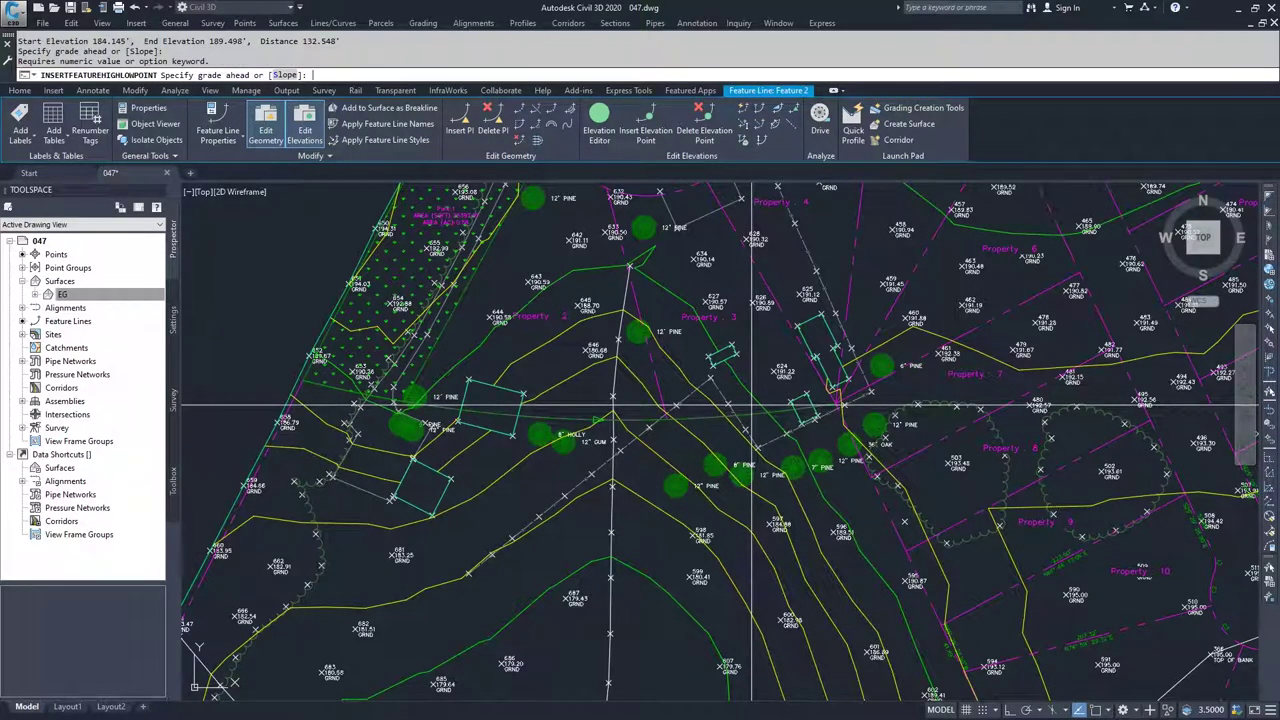
key("Return")
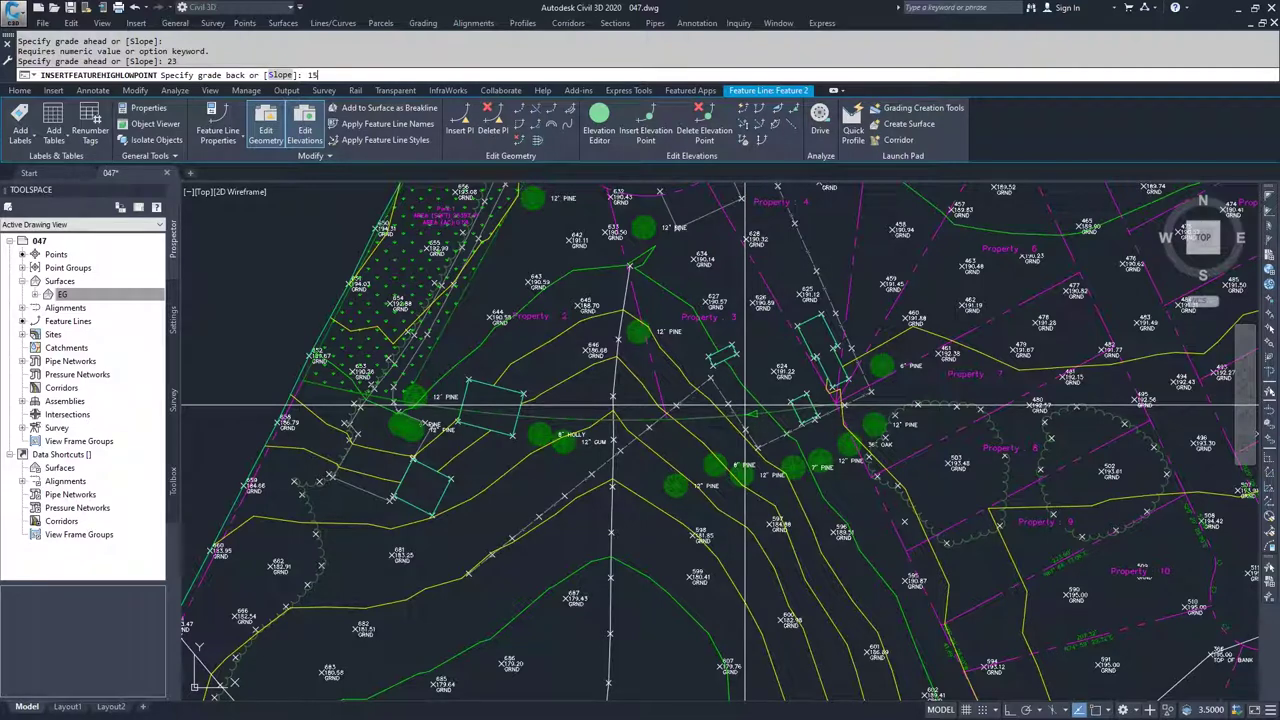
key("Return")
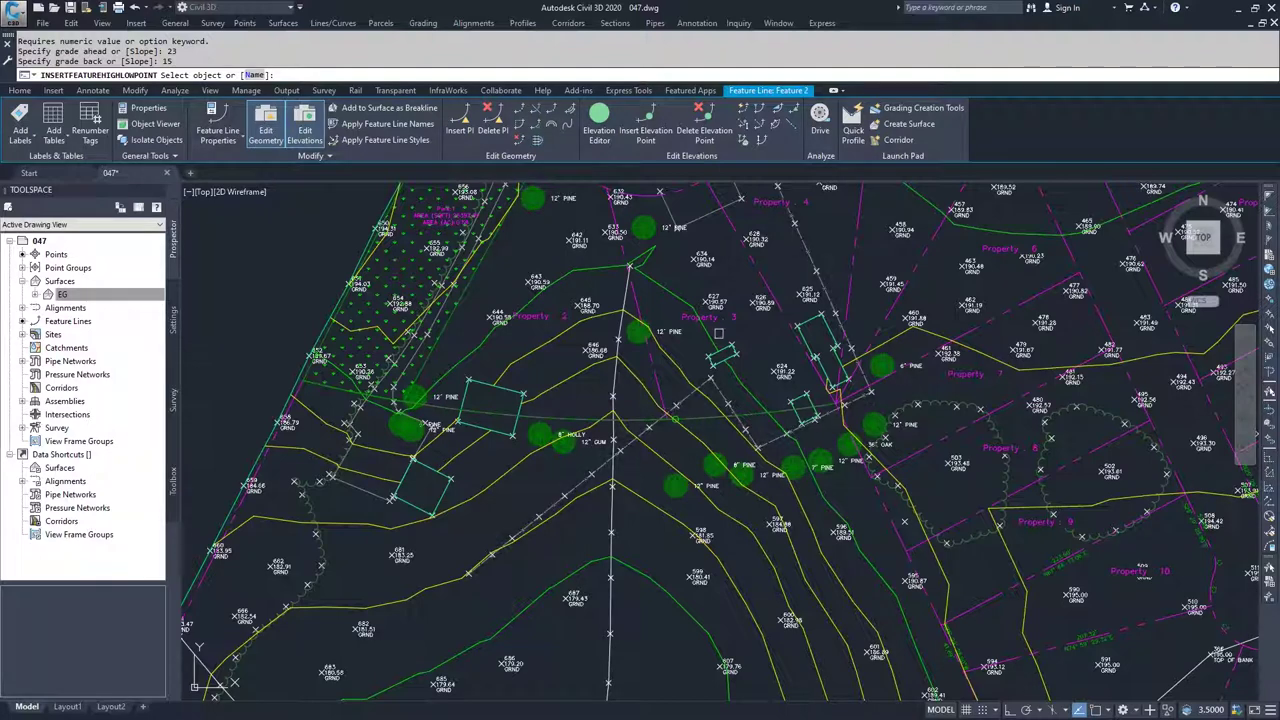
key("Escape")
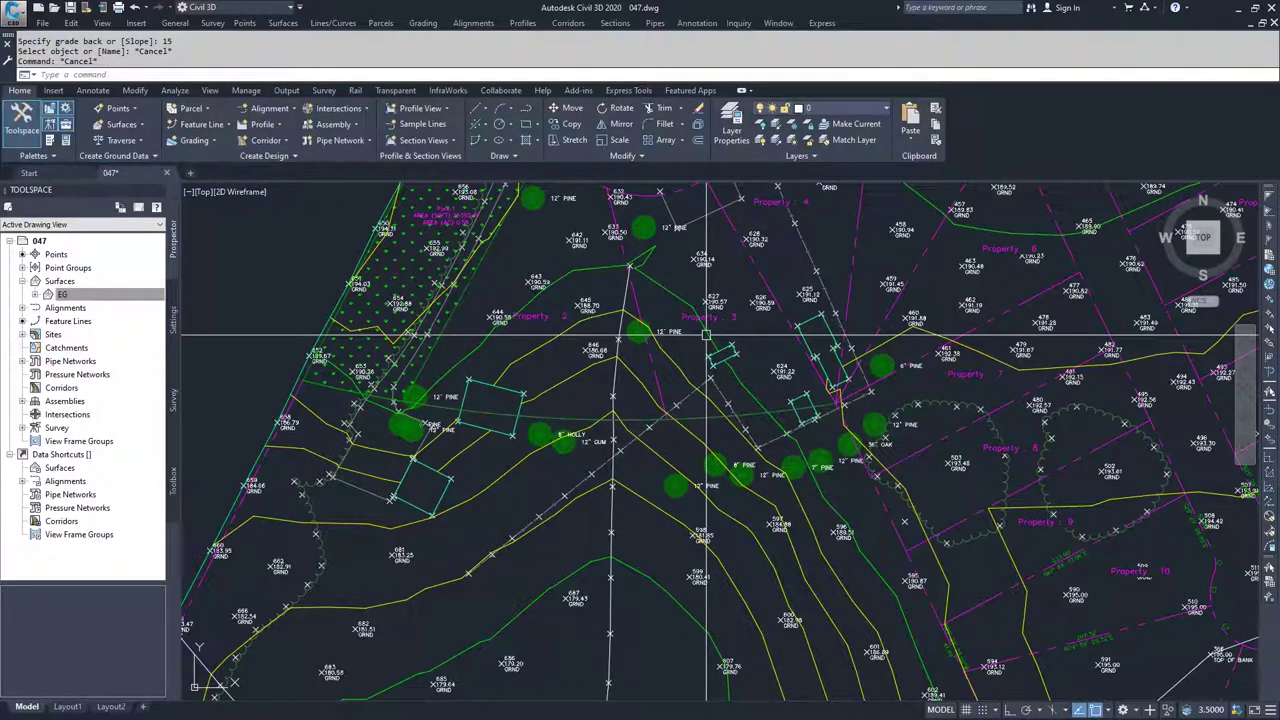
Select Feature 2 along the property boundary to bring up its Feature Line tools.
left_click(690, 416)
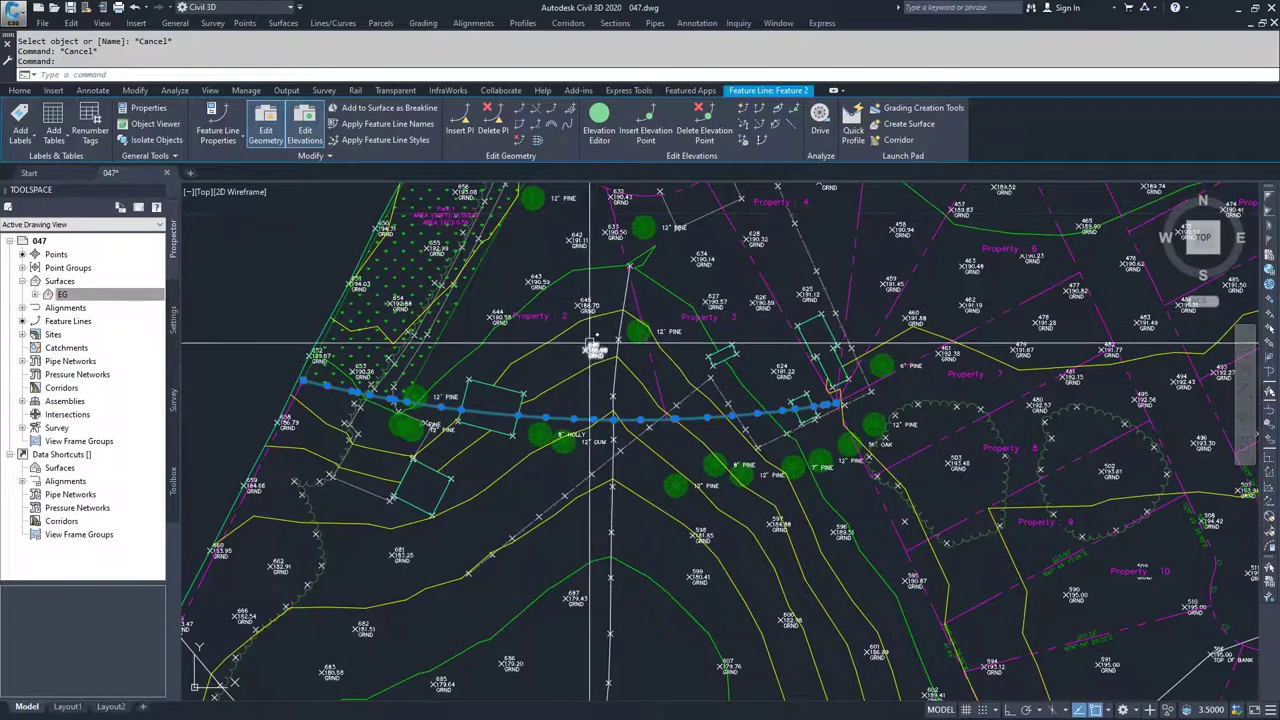
Delete three elevation points from the middle stretch of Feature 2.
left_click(704, 130)
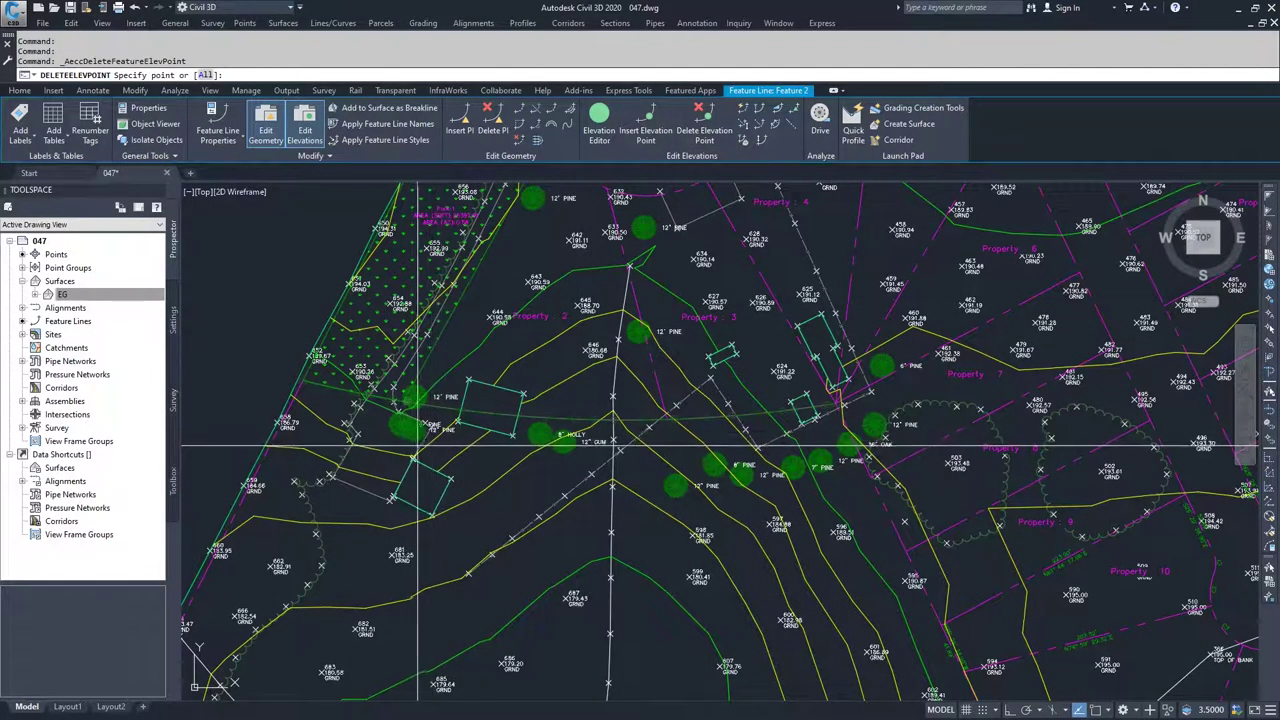
left_click(466, 451)
left_click(514, 474)
left_click(551, 477)
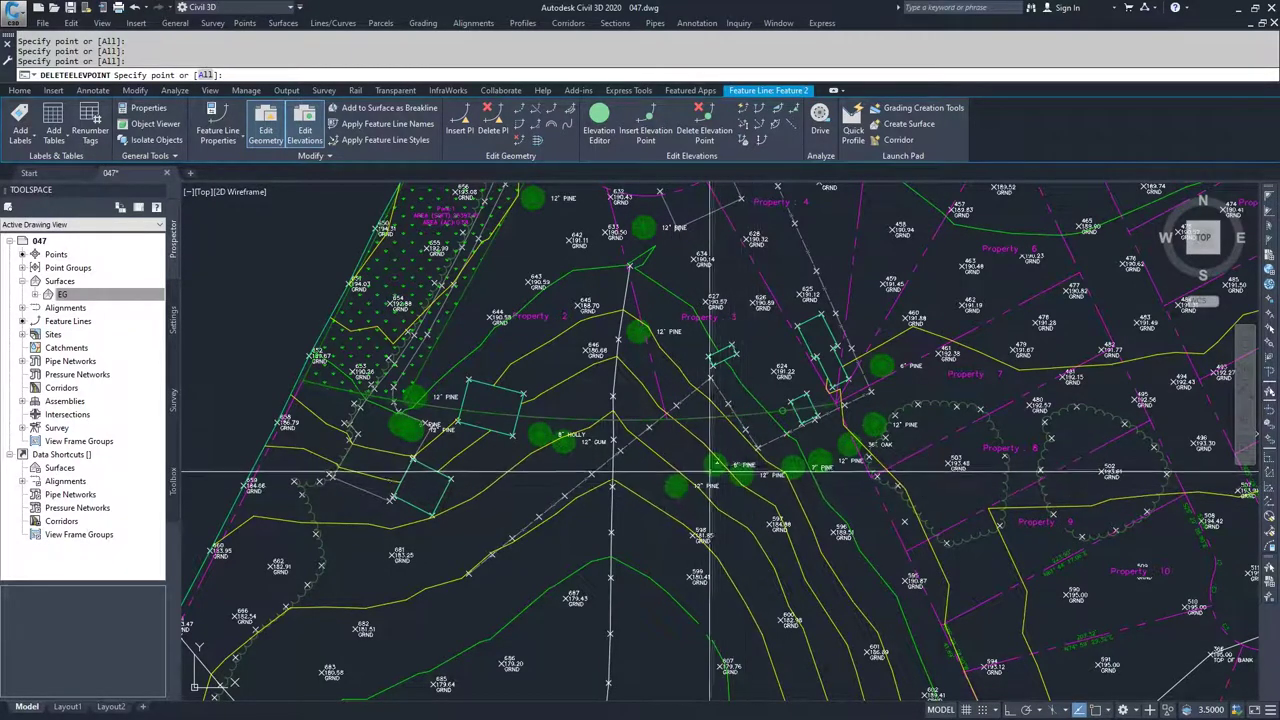
key("Return")
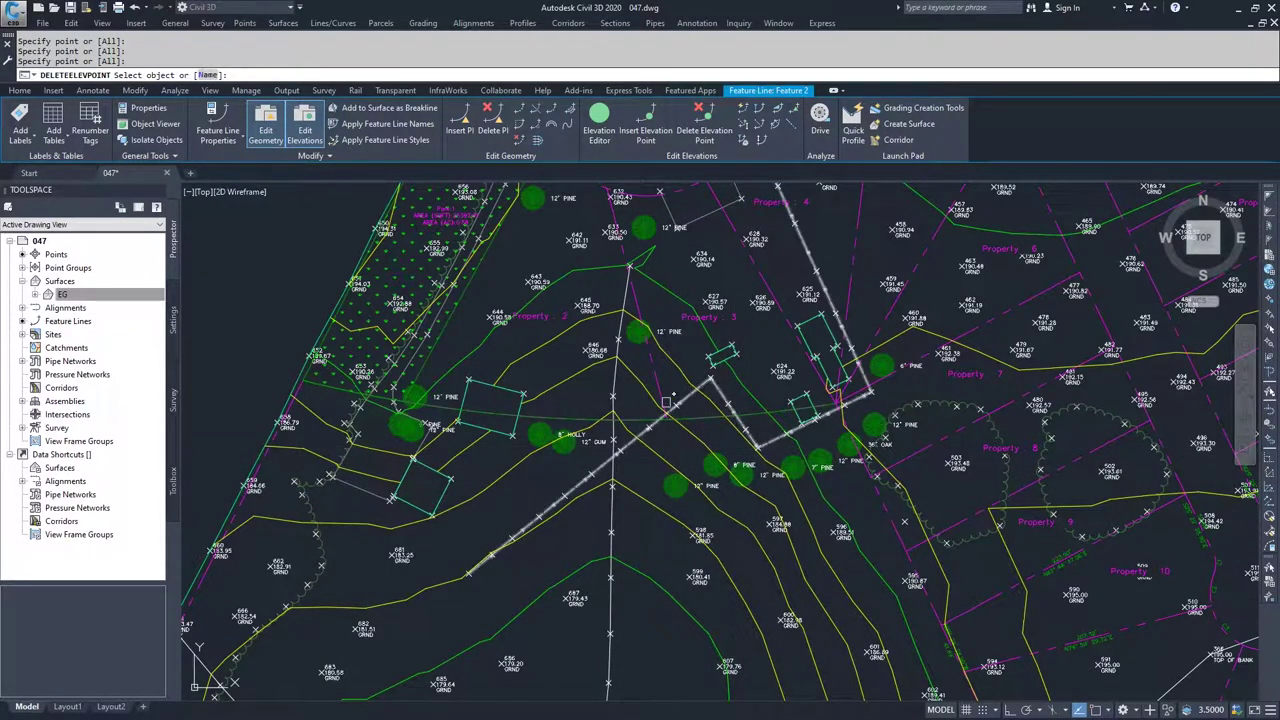
key("Escape")
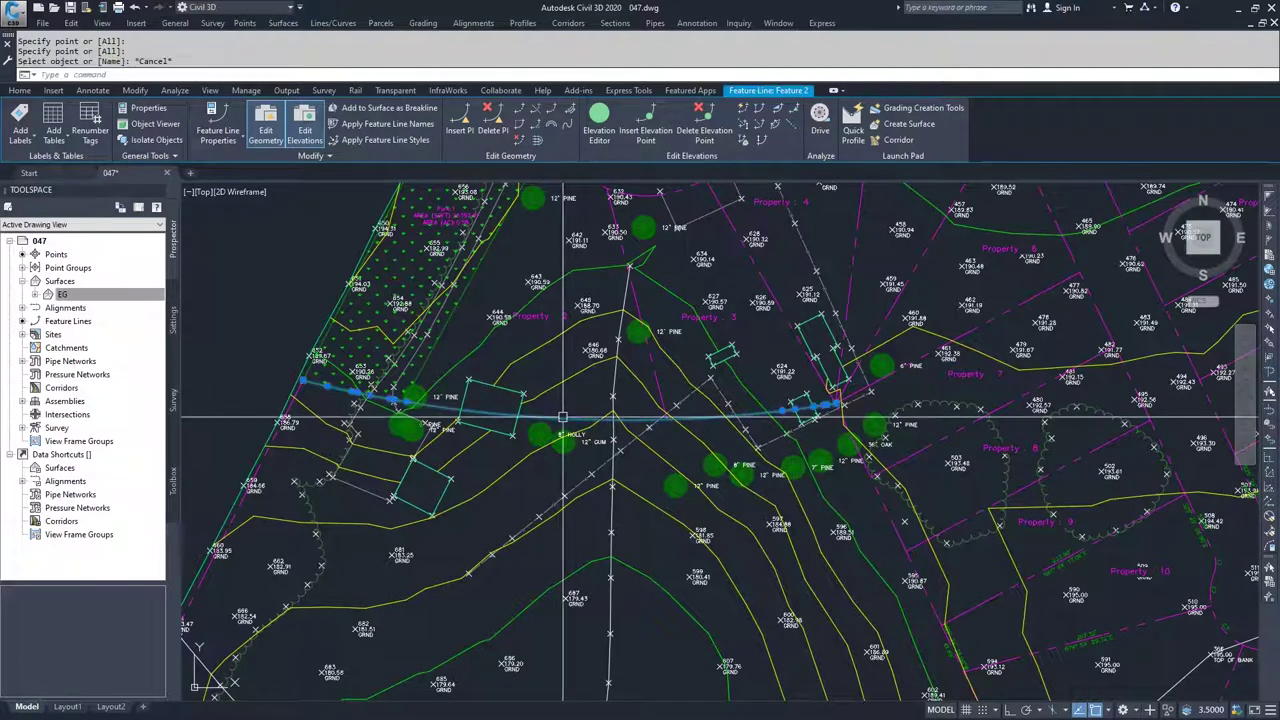
Insert an elevation point near the west end of Feature 2 at elevation 190.
left_click(648, 121)
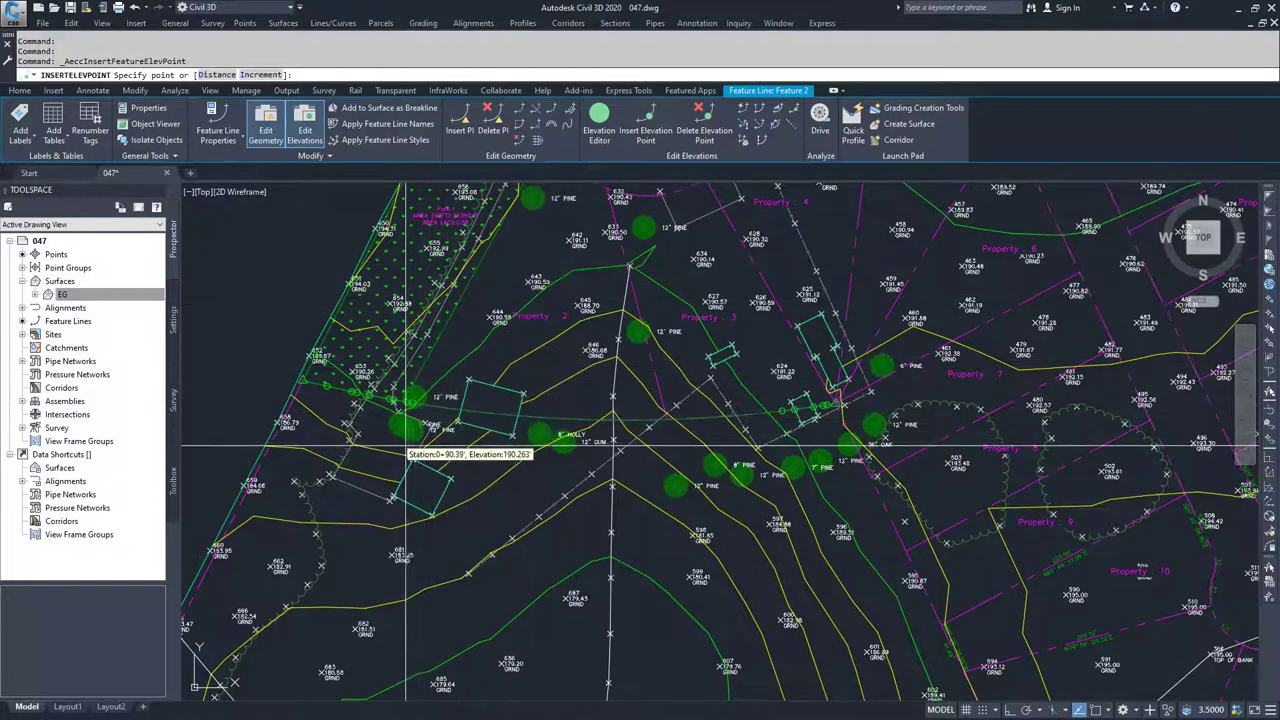
scroll(418, 437, "up", 5)
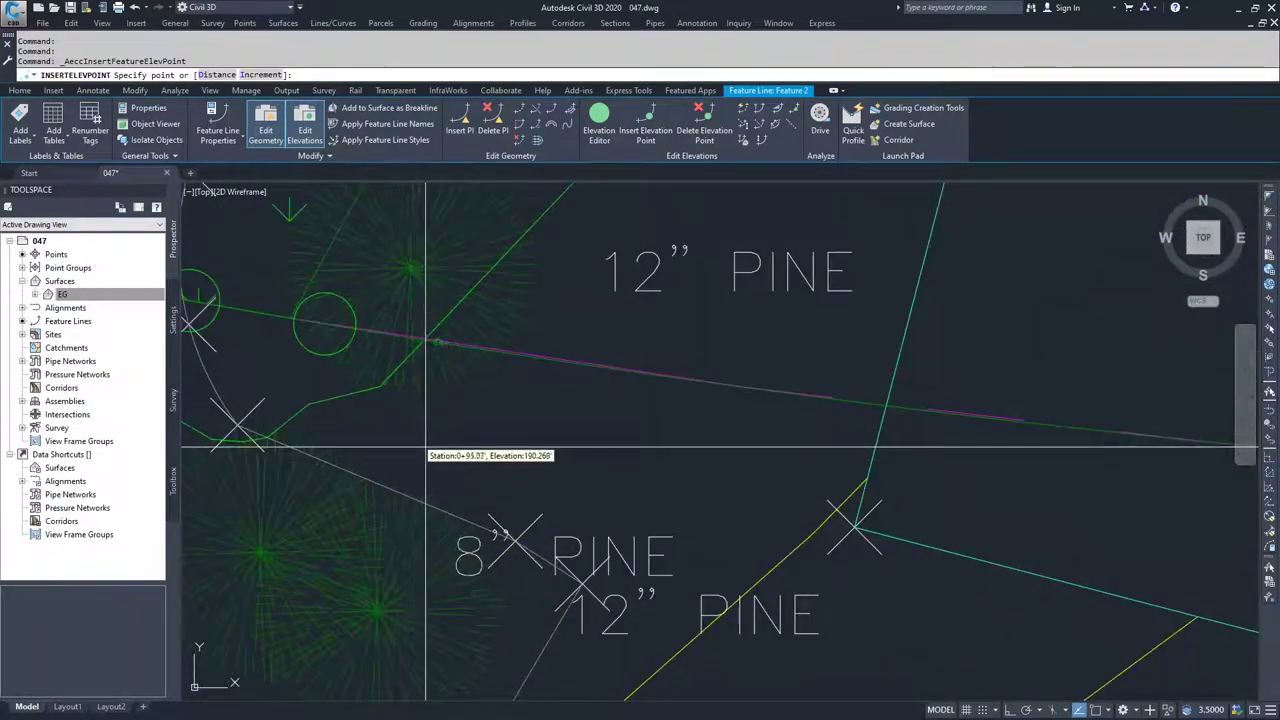
left_click(408, 448)
scroll(410, 446, "down", 5)
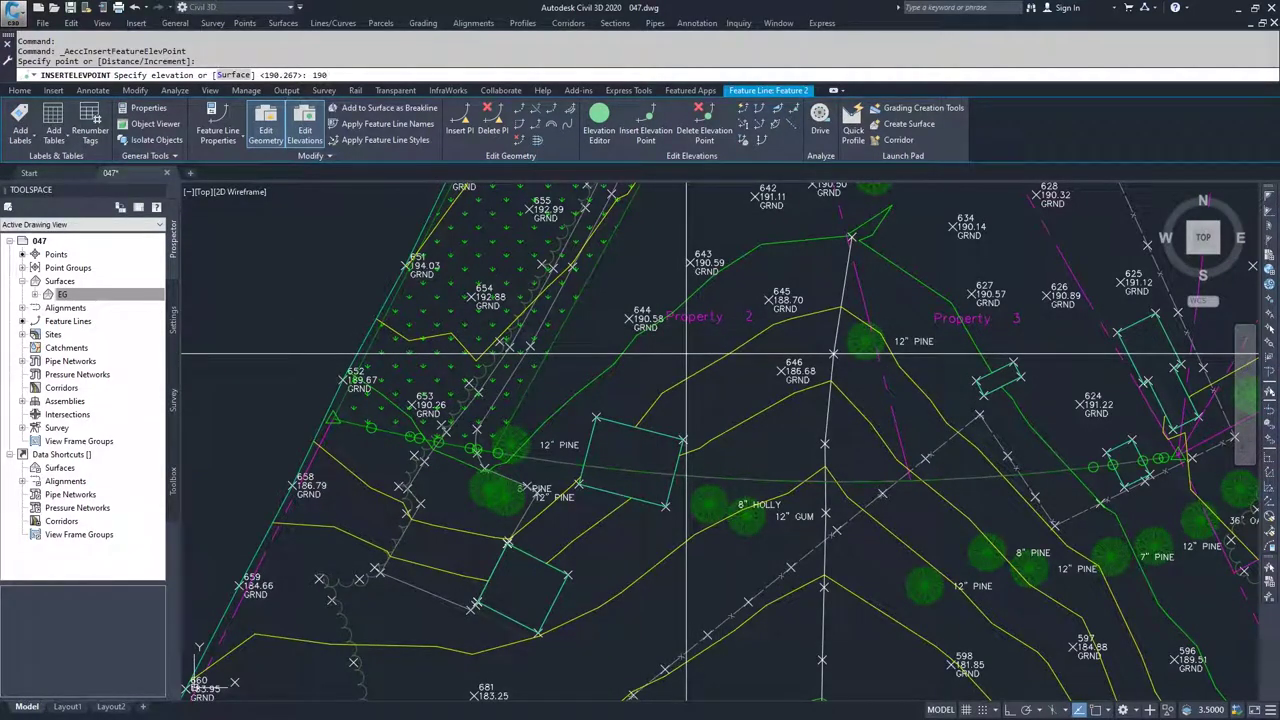
key("Return")
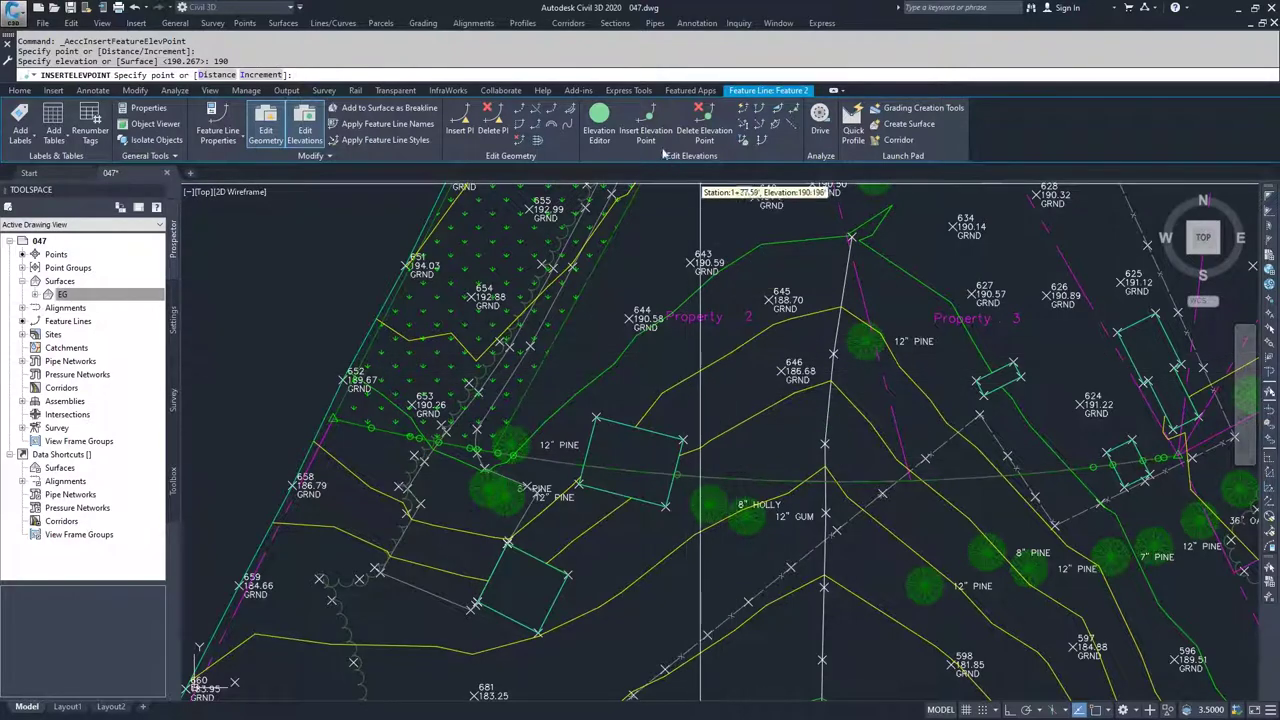
Insert a second elevation point near station 3+78, also at elevation 190.
left_click(645, 120)
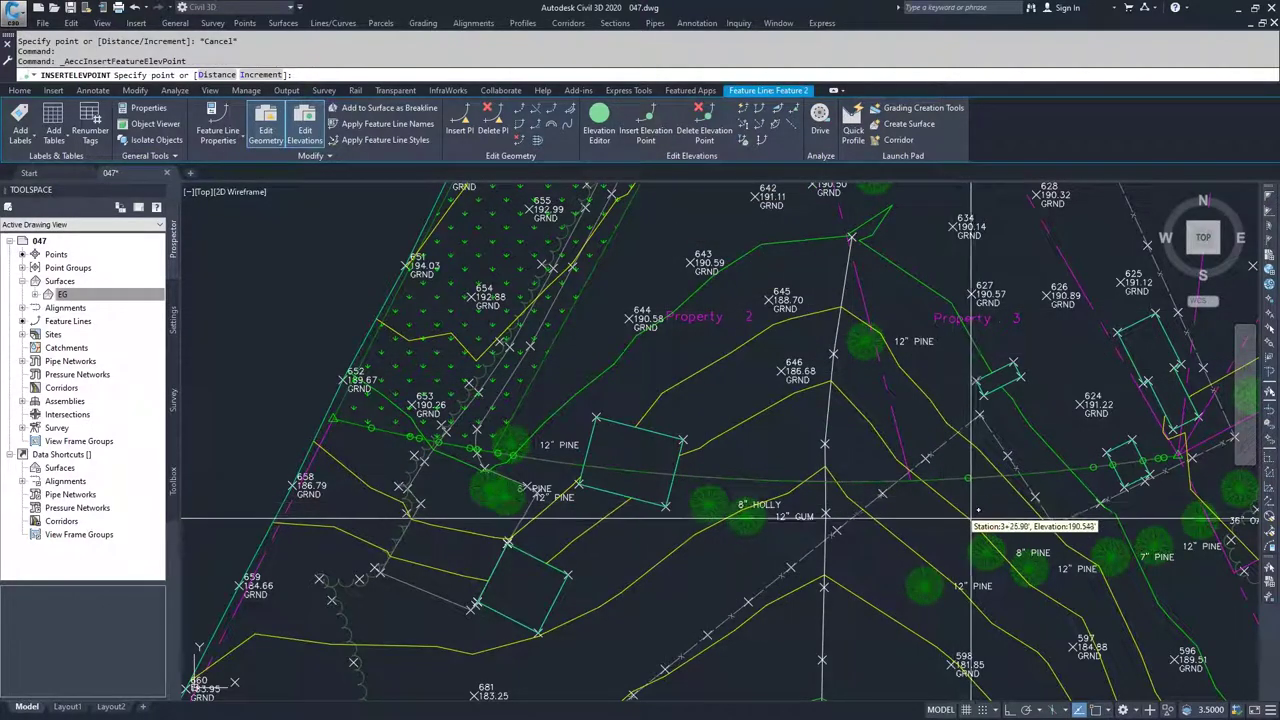
scroll(1062, 510, "up", 4)
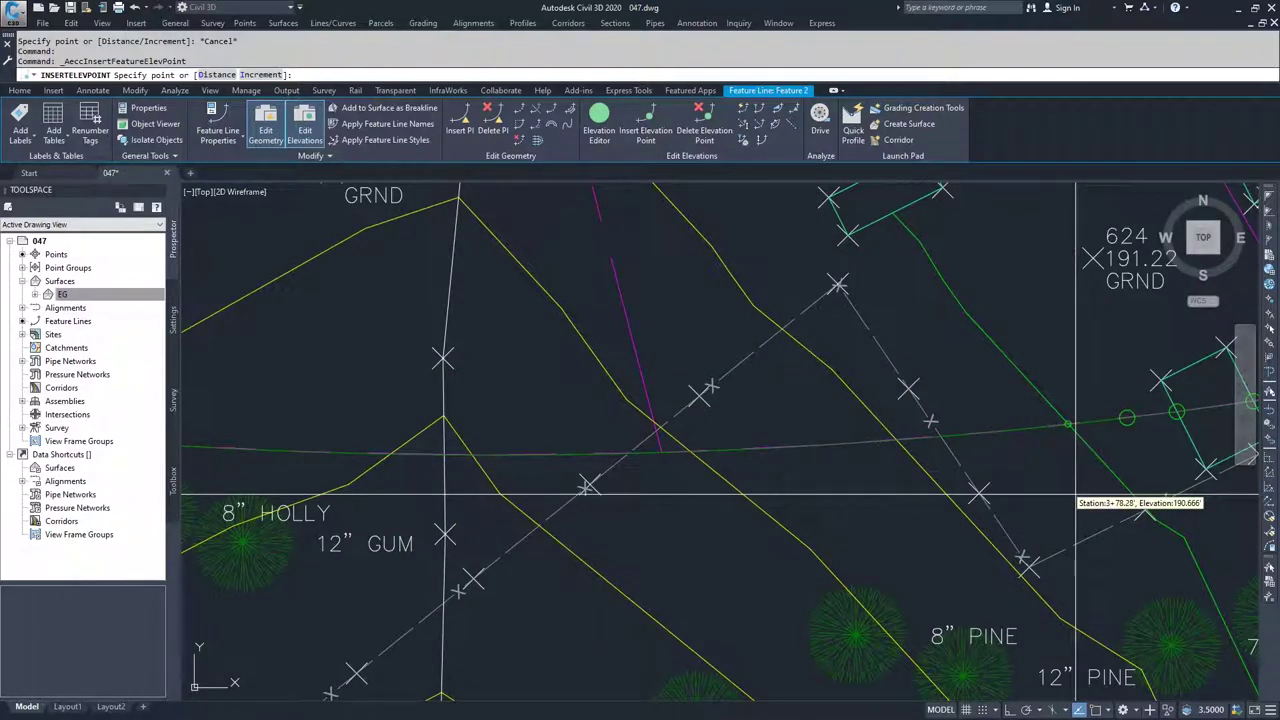
left_click(1076, 494)
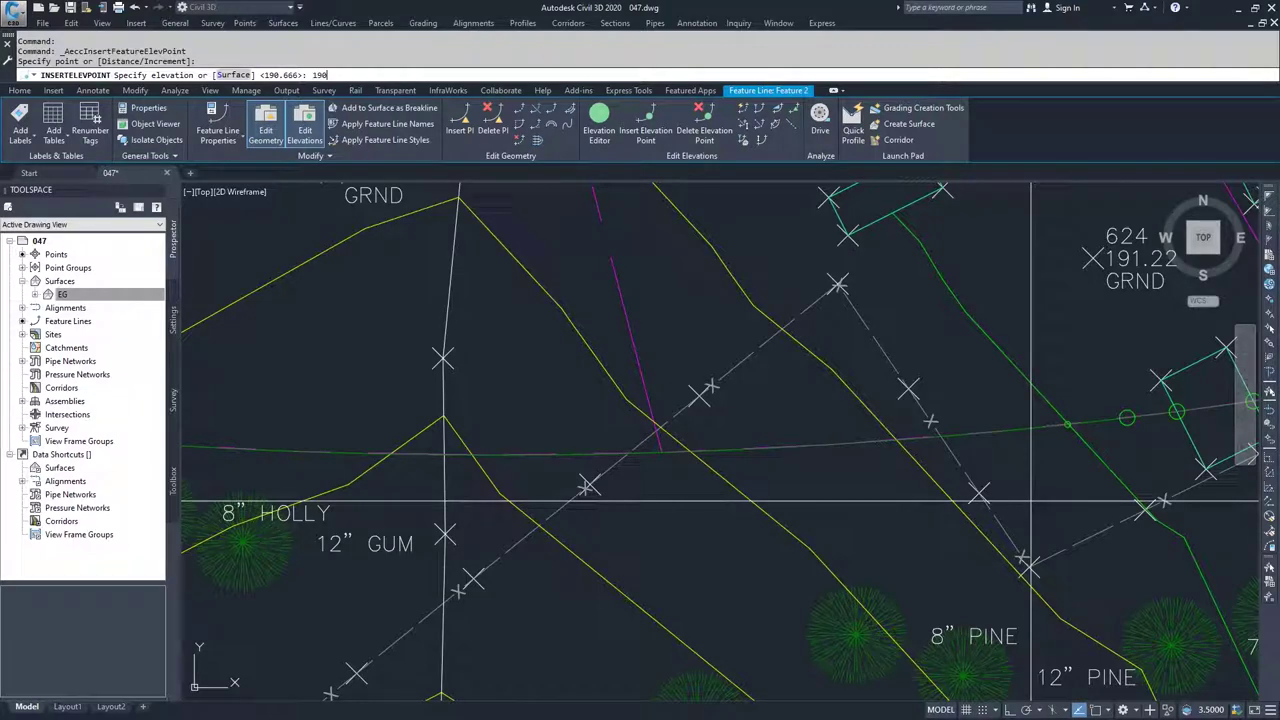
type("190")
key("Return")
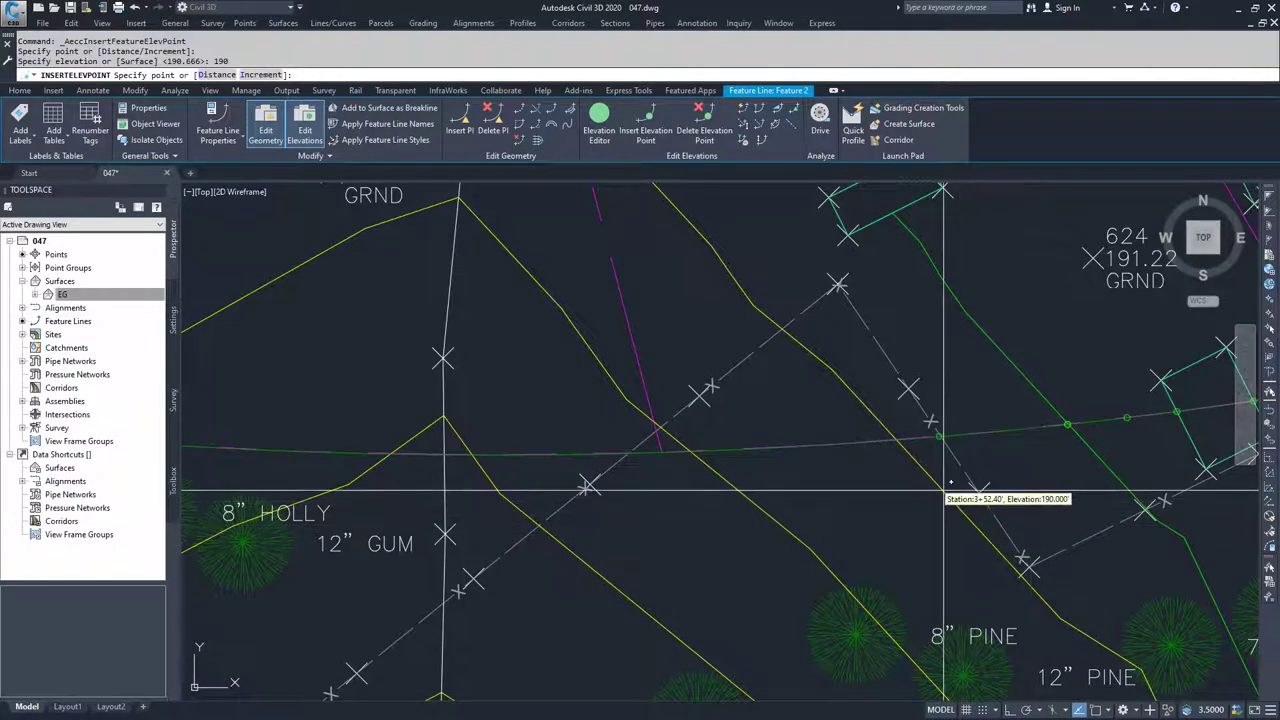
key("Escape")
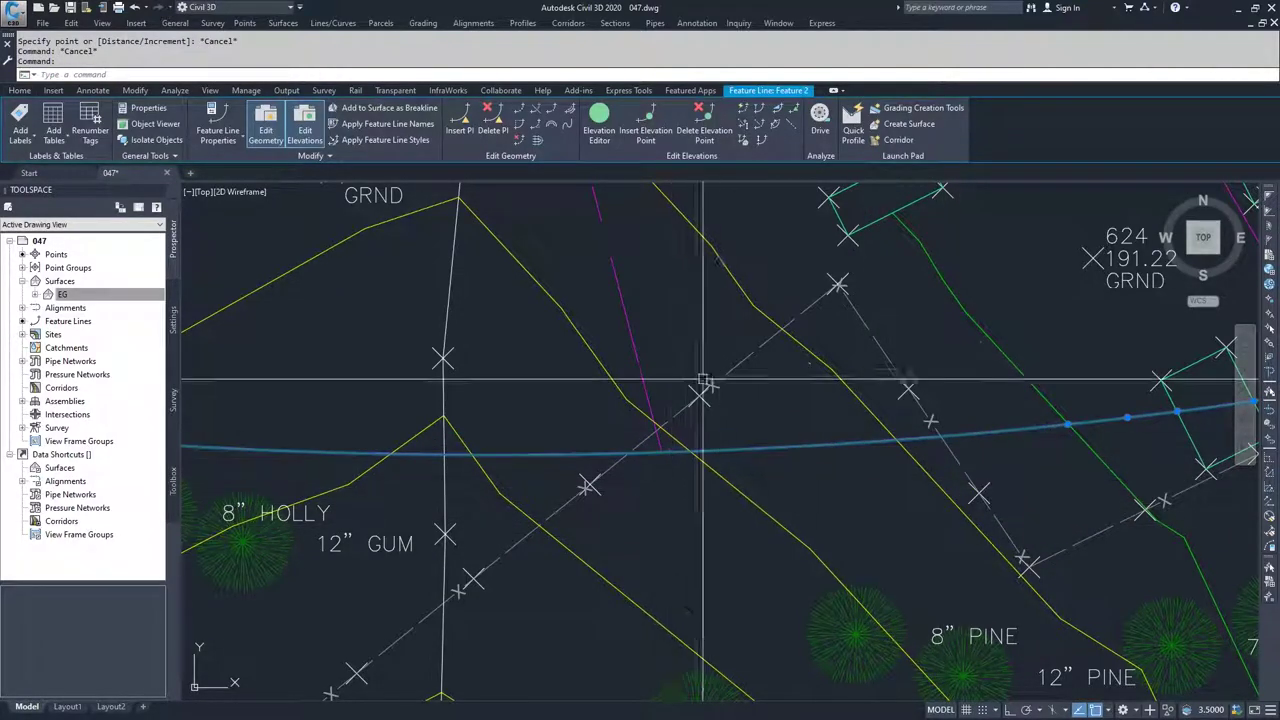
Review Feature 2 in the Elevation Editor: points at 0+93.69 and 3+78.28 both 190.000'.
scroll(703, 383, "down", 2)
left_click(601, 133)
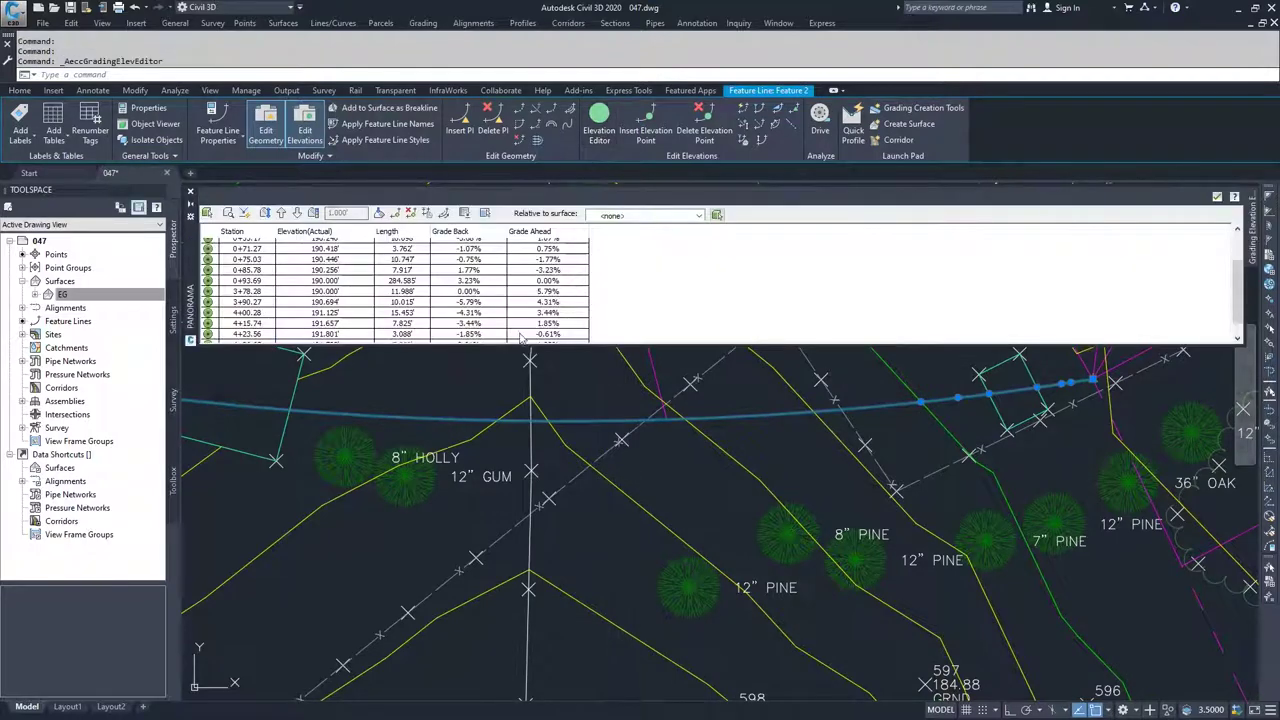
scroll(307, 287, "up", 2)
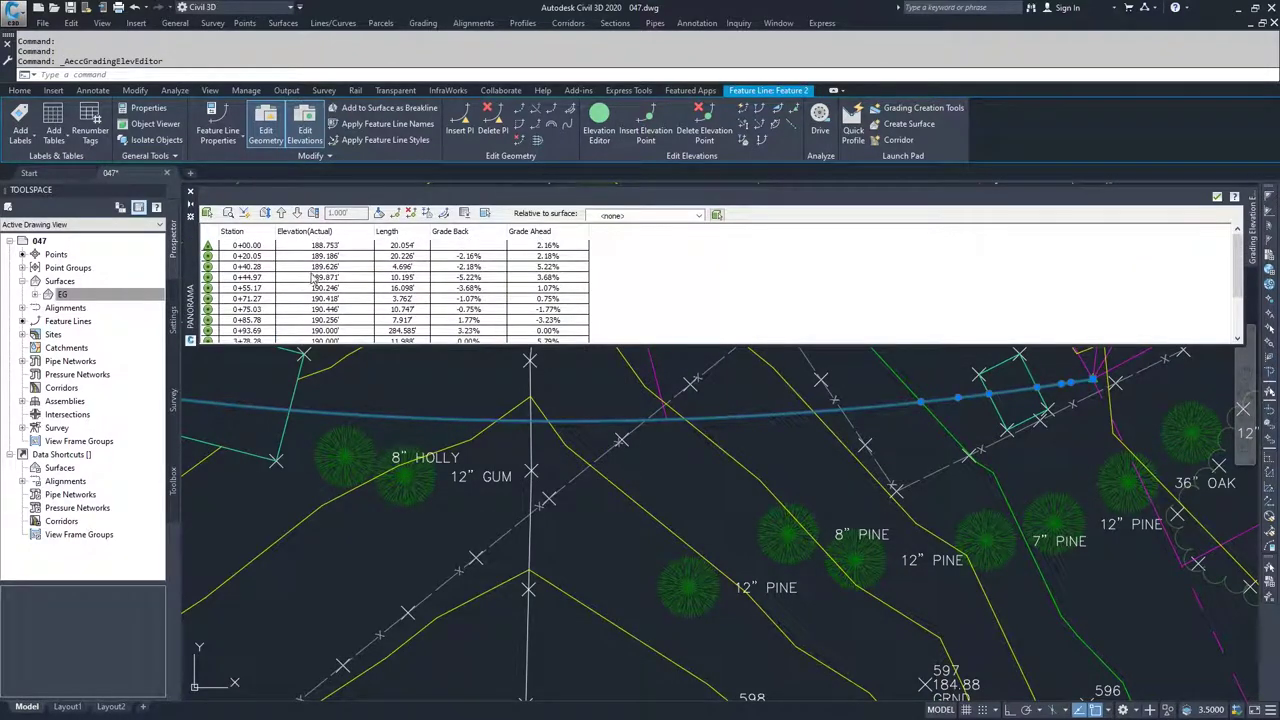
left_click(234, 252)
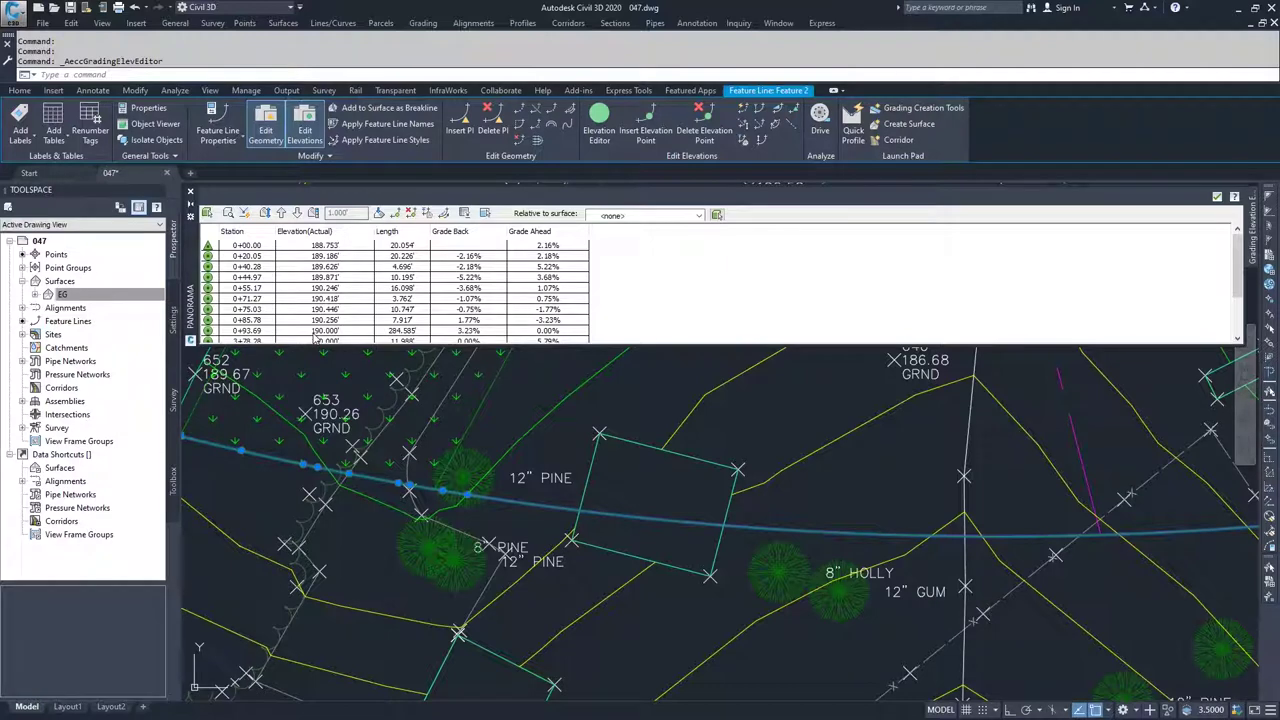
scroll(316, 339, "down", 1)
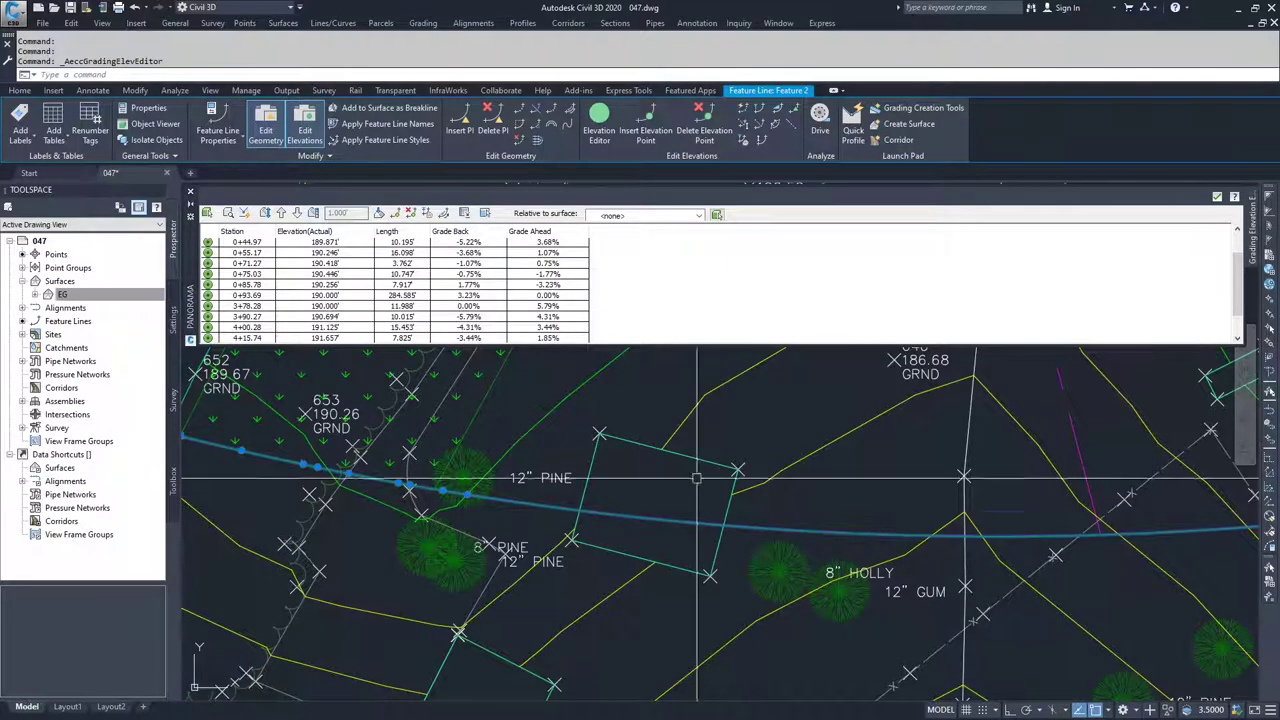
scroll(485, 490, "down", 5)
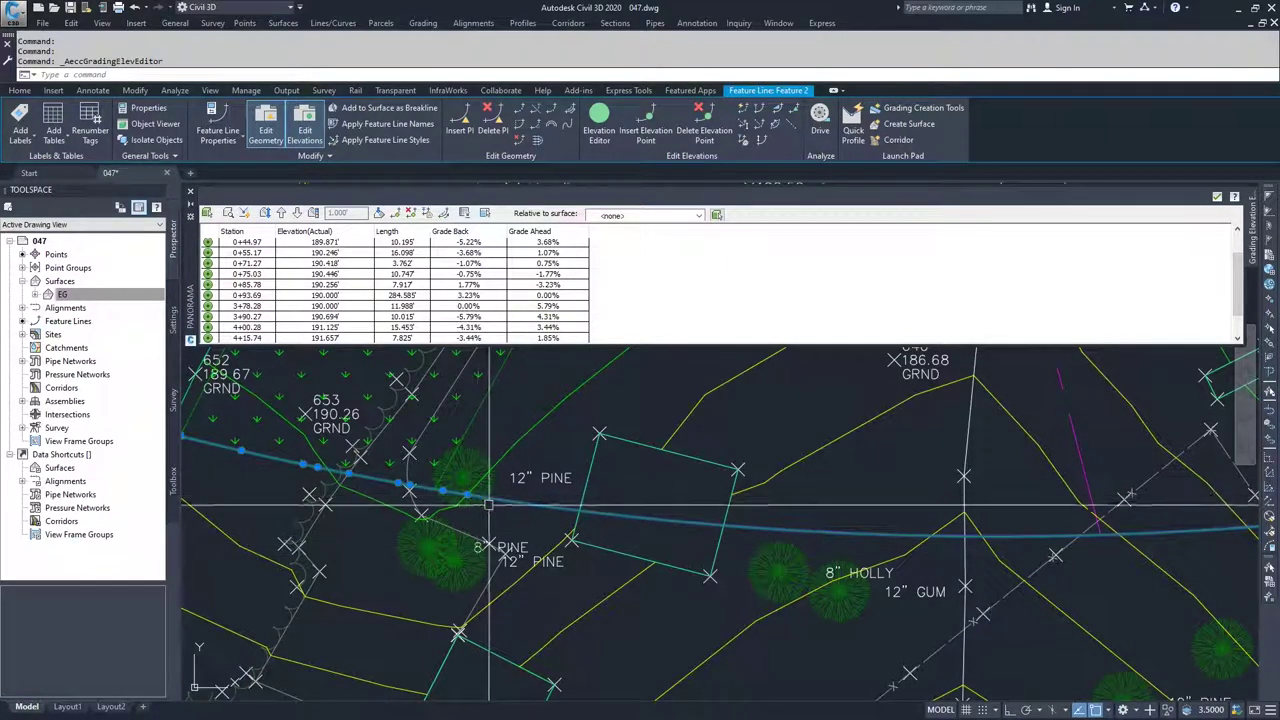